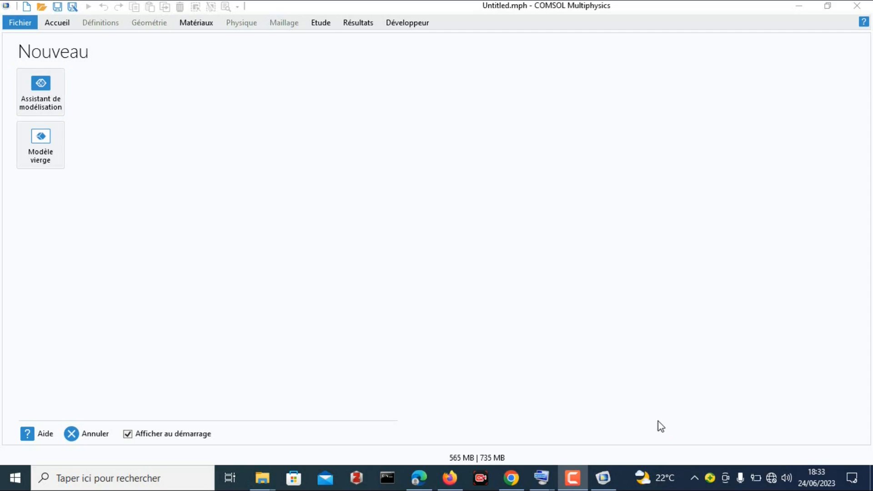
# - Start a new model with the model wizard and choose the 2D space dimension
pyautogui.click(45, 90)
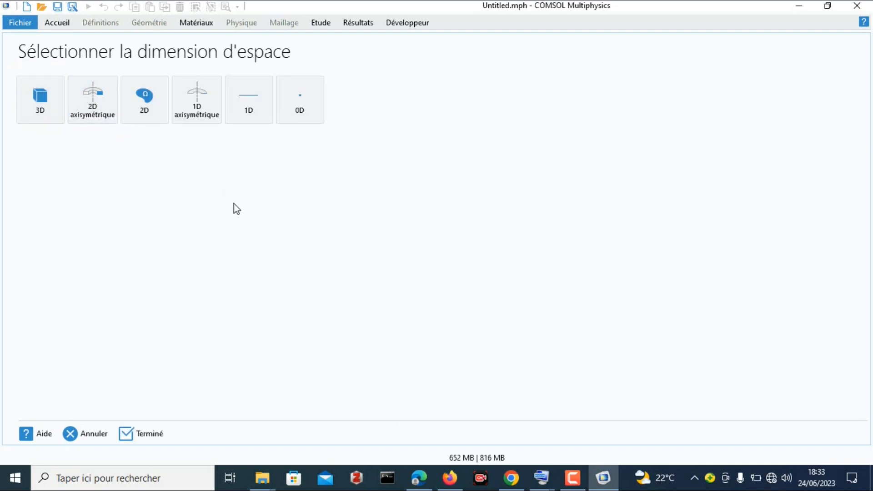
pyautogui.click(694, 455)
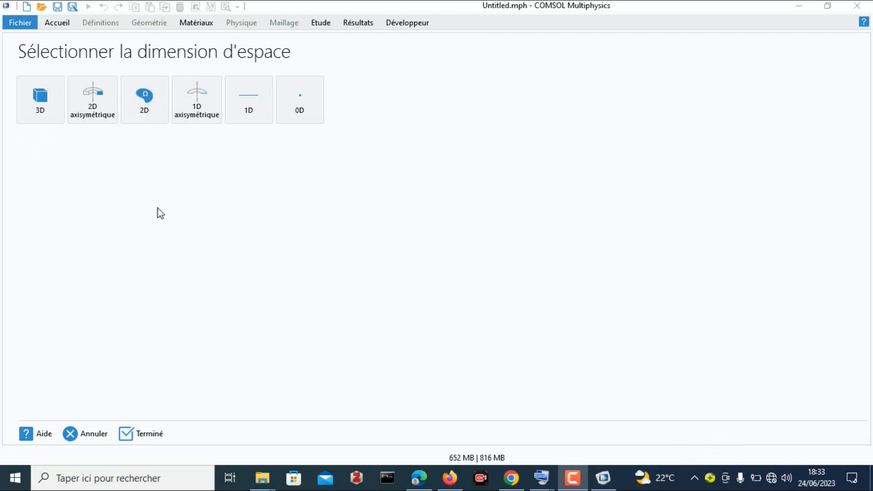
pyautogui.click(145, 100)
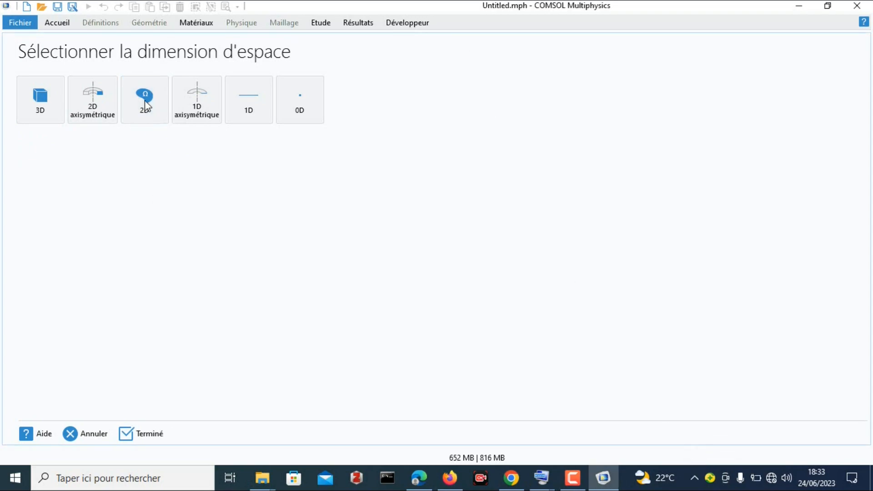
pyautogui.click(146, 102)
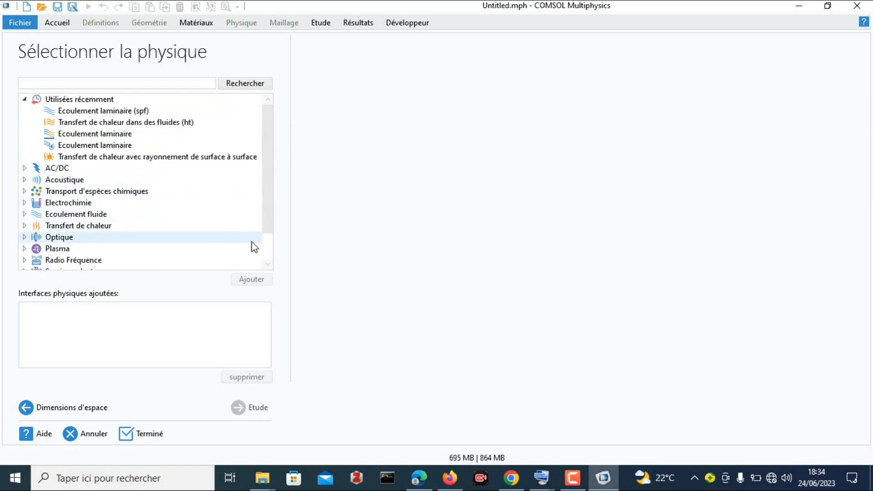
# - Add the heat transfer in fluids (ht) physics interface to the model
pyautogui.scroll(-1, 267, 196)
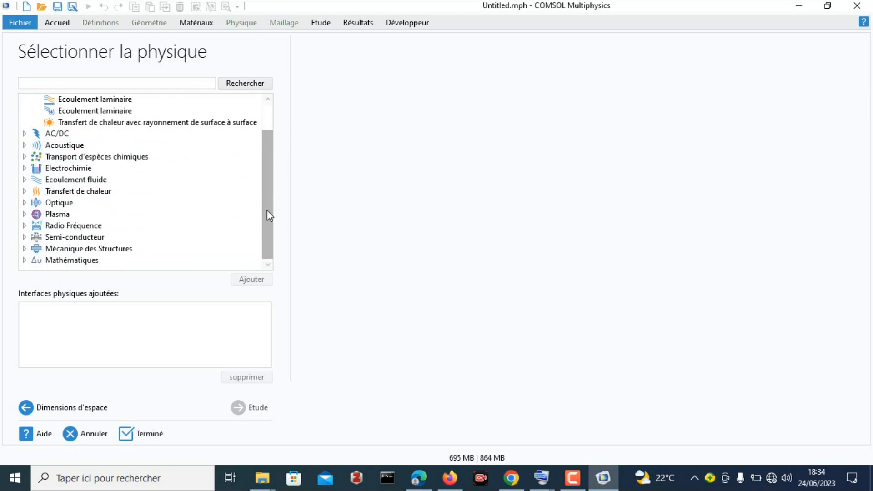
pyautogui.scroll(1, 165, 185)
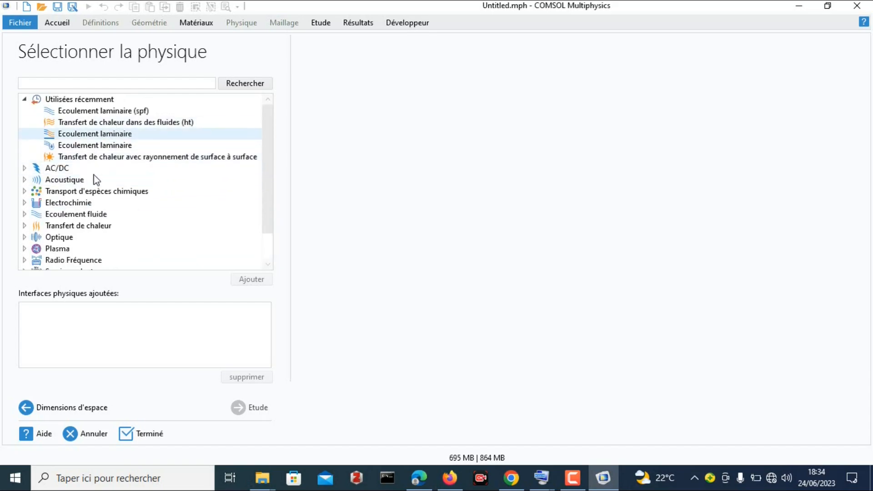
pyautogui.click(123, 122)
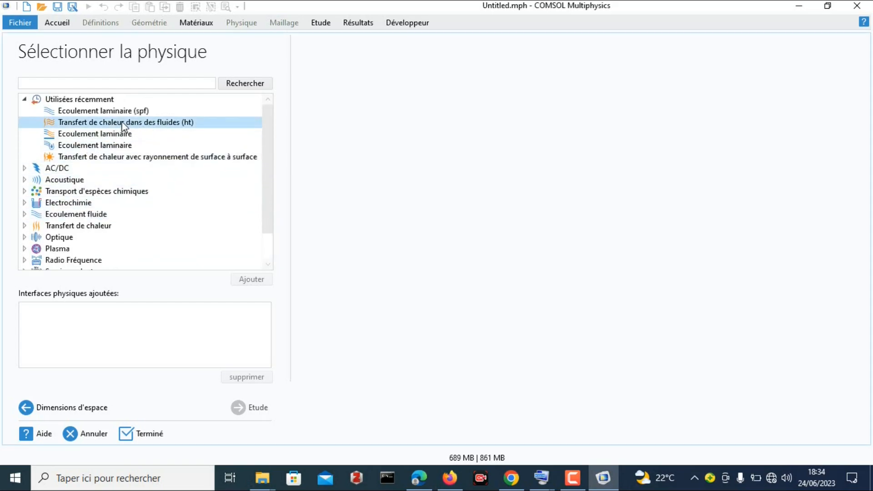
pyautogui.click(251, 279)
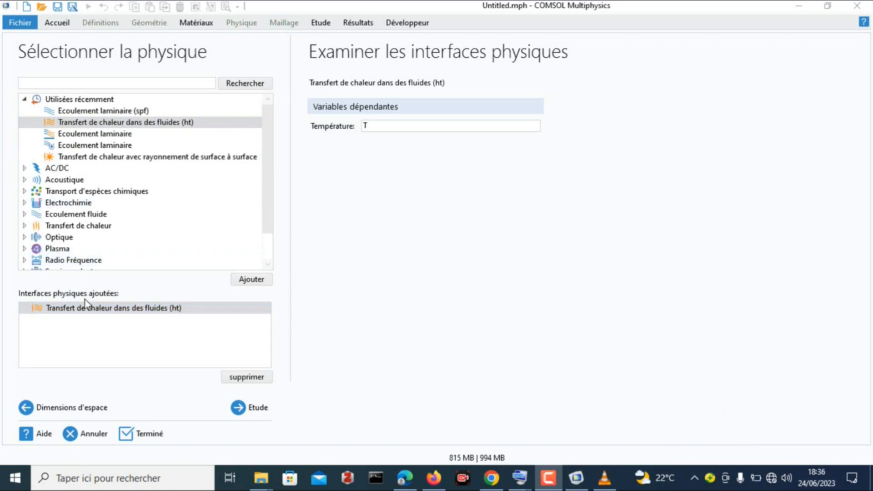
# - Add the laminar flow (spf) physics interface alongside the heat transfer interface
pyautogui.click(227, 308)
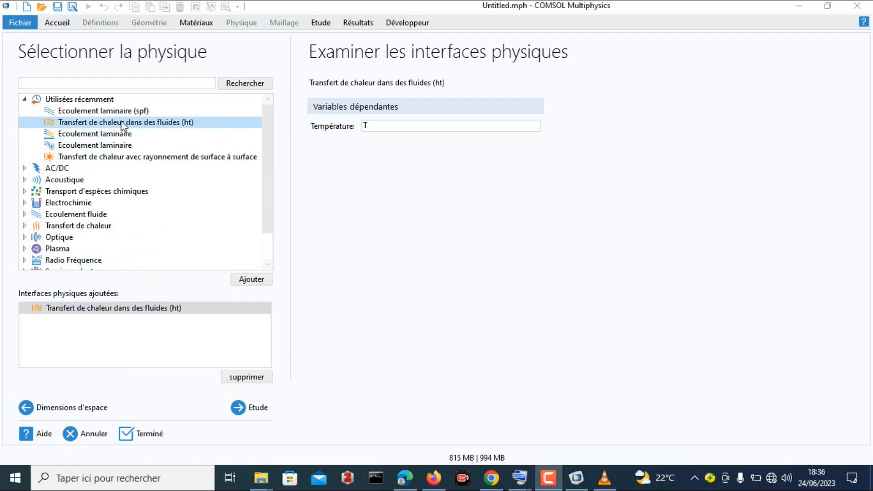
pyautogui.click(109, 112)
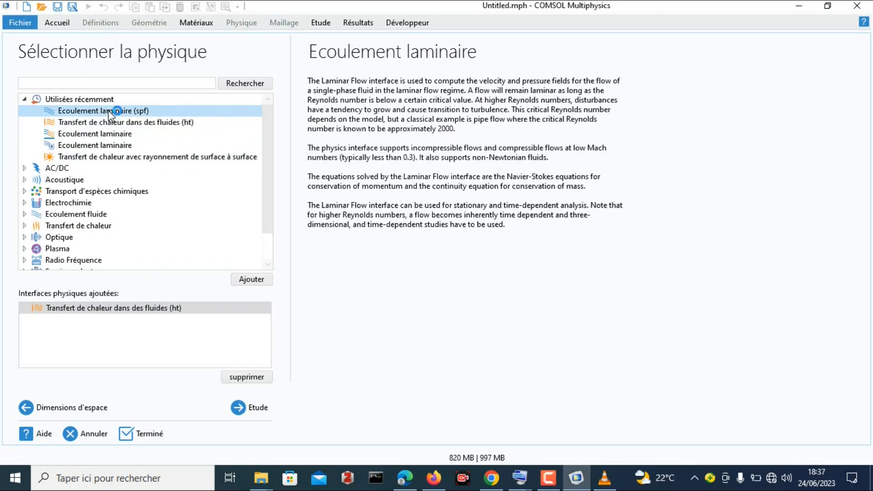
pyautogui.click(247, 280)
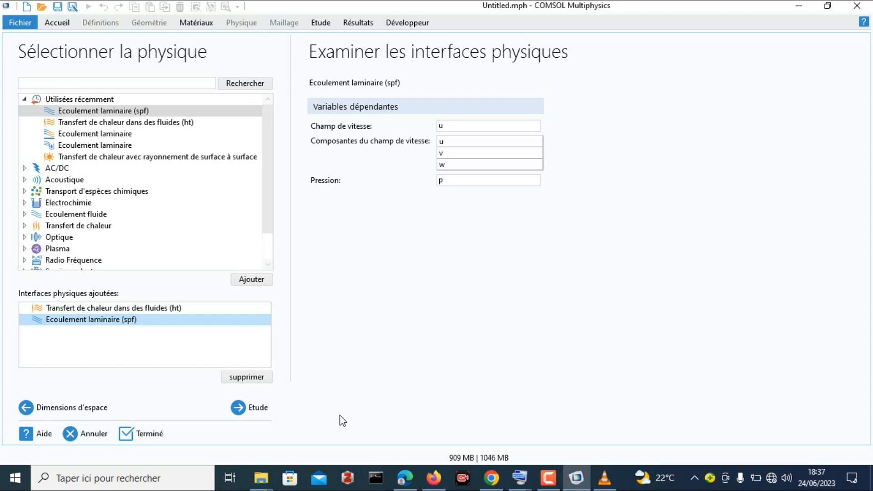
# - Choose a stationary study for the selected physics and finish the model setup
pyautogui.click(257, 408)
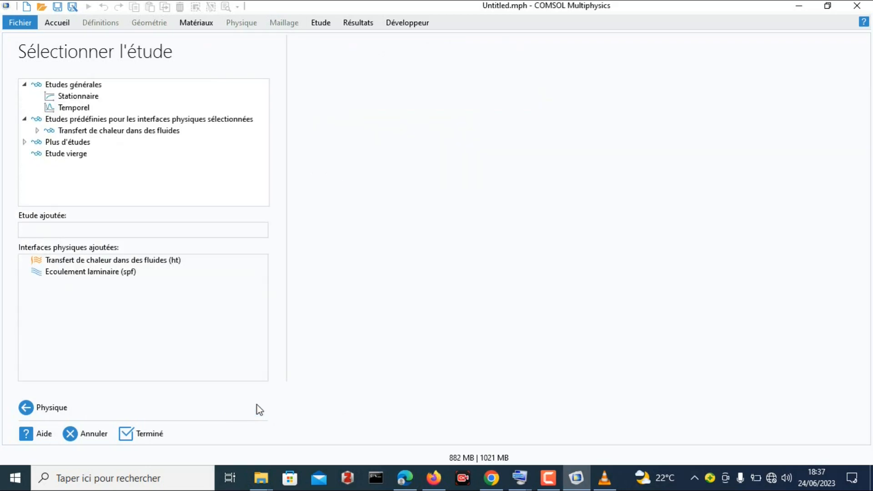
pyautogui.click(97, 97)
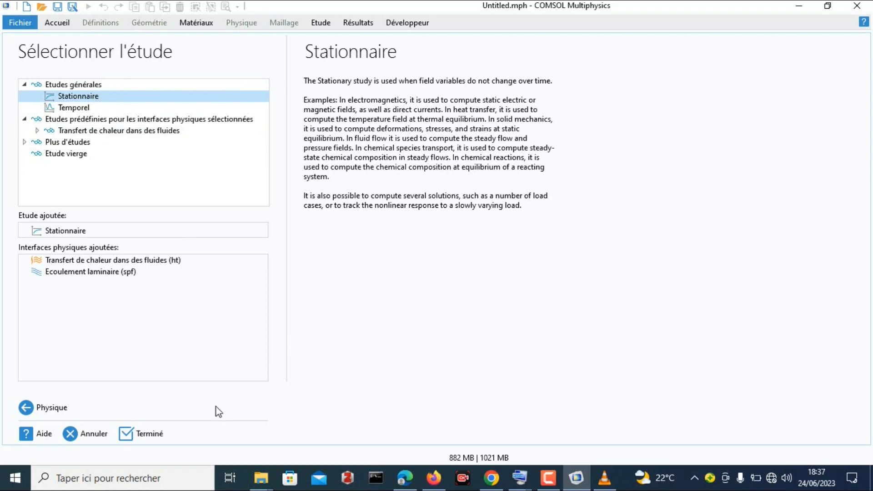
pyautogui.click(155, 433)
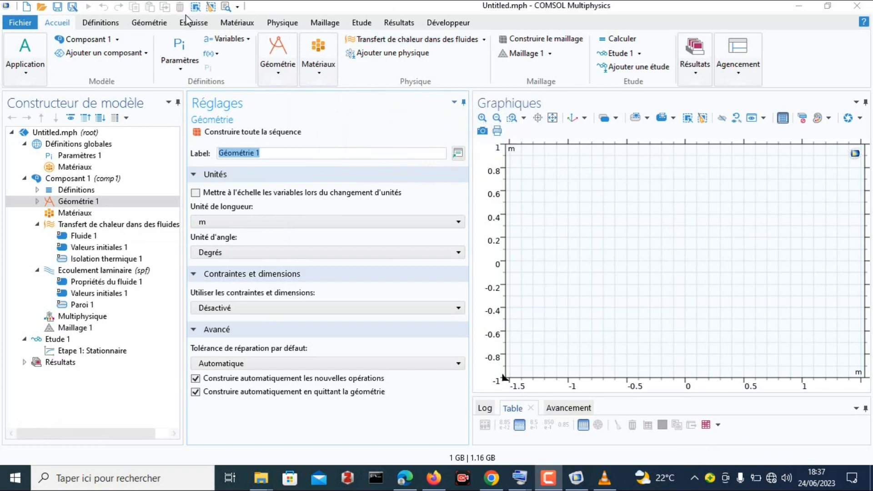
# - Add a rectangle 1.5 m wide and 0.1 m high, based on its centre at the origin, and build it
pyautogui.click(150, 23)
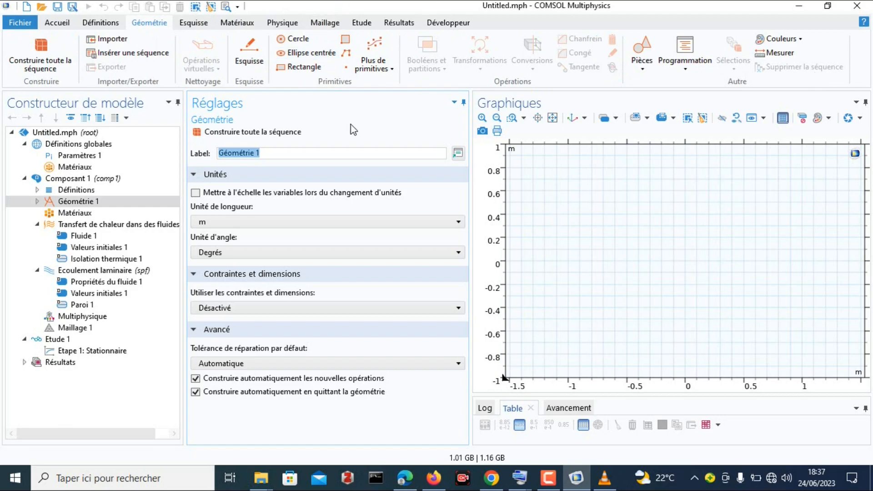
pyautogui.click(683, 459)
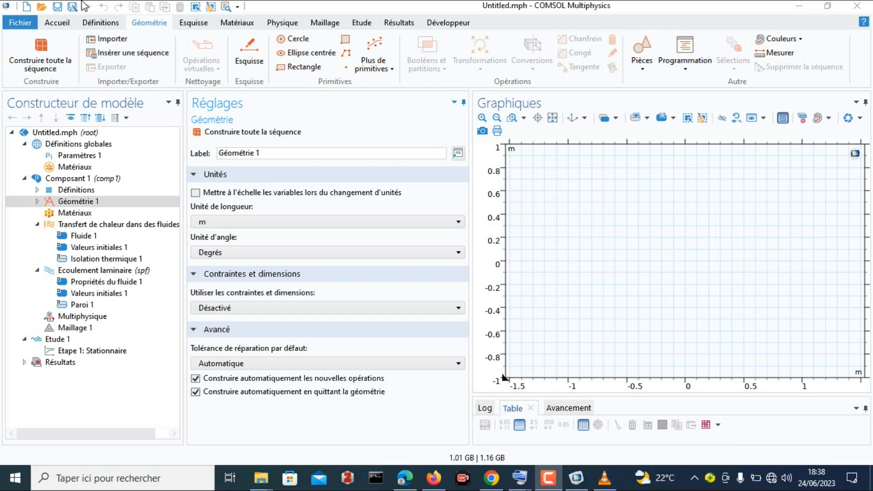
pyautogui.click(305, 65)
pyautogui.click(250, 236)
pyautogui.write('.5')
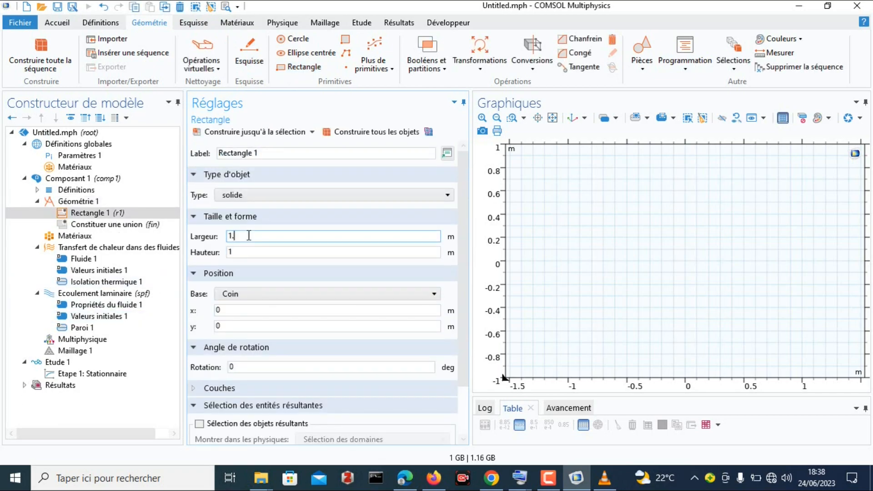
pyautogui.doubleClick(233, 253)
pyautogui.press('BackSpace')
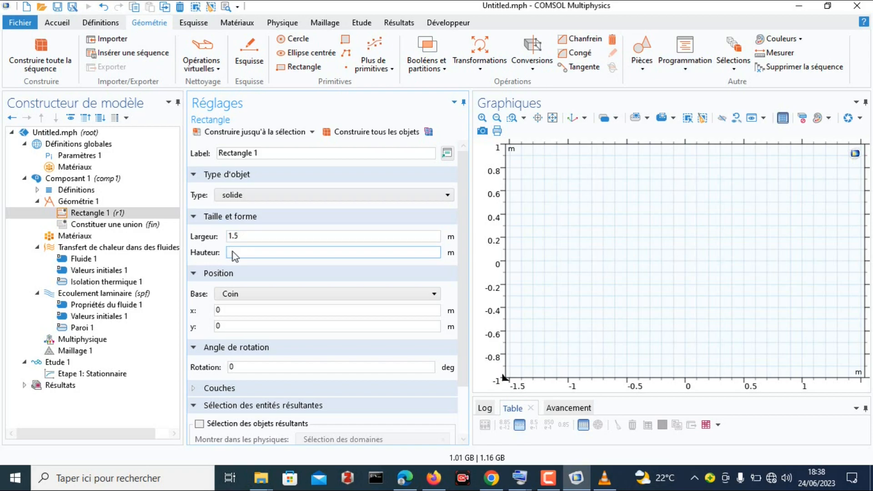
pyautogui.write('0.1')
pyautogui.click(323, 294)
pyautogui.click(273, 306)
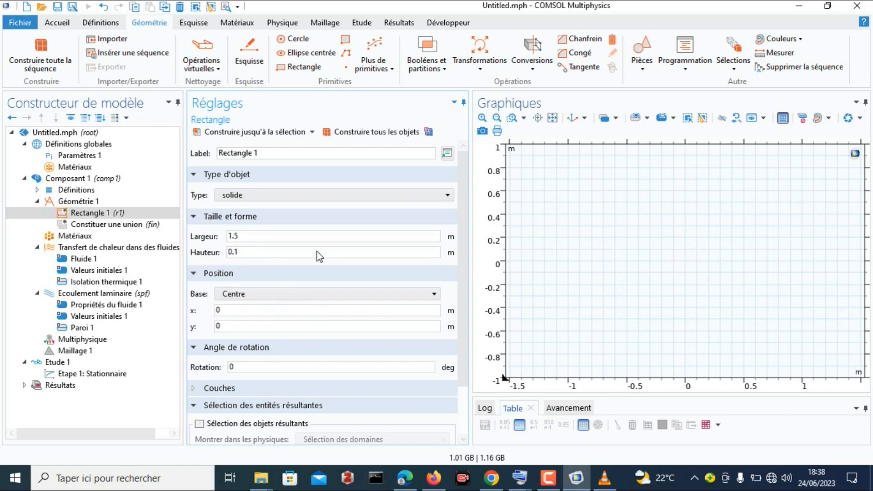
pyautogui.click(373, 133)
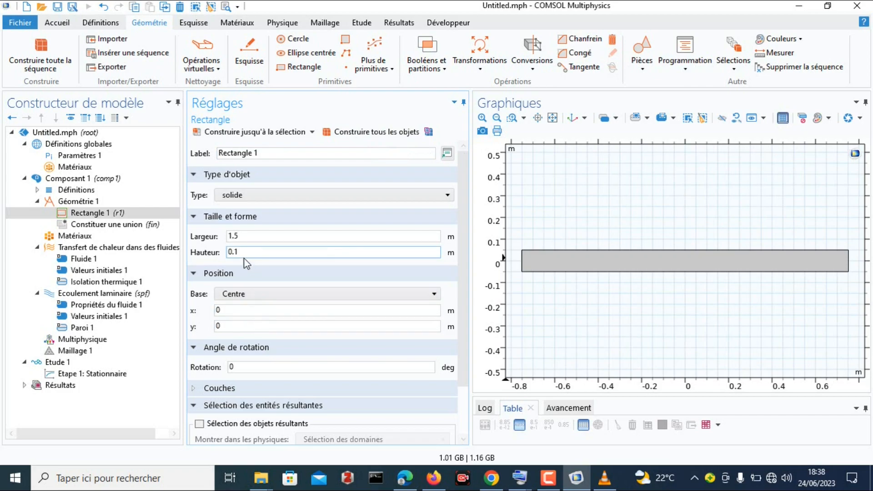
# - Set the rectangle's height to 0.2 m and rebuild all objects
pyautogui.press('BackSpace')
pyautogui.write('2')
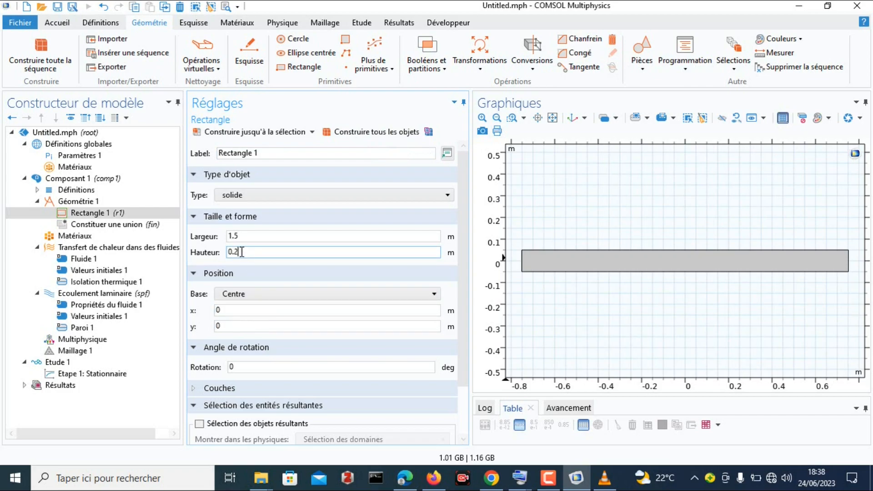
pyautogui.click(395, 133)
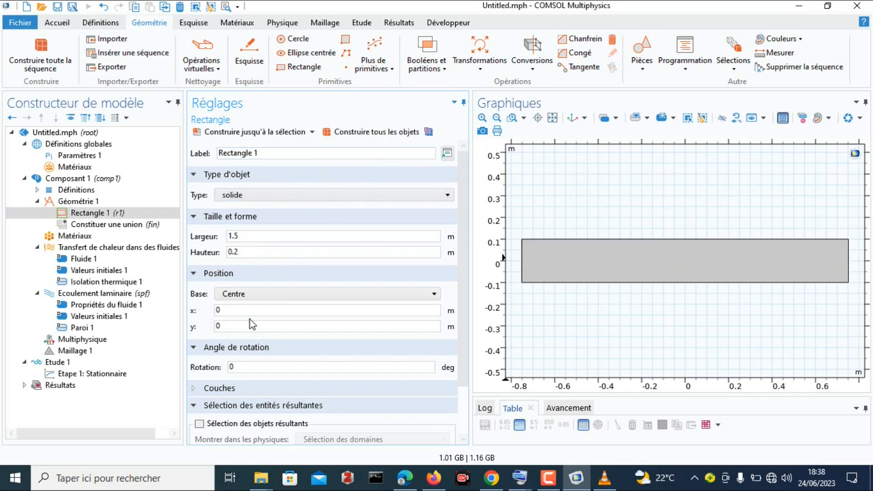
# - Add a circle of radius 0.03 m, set its centre's x position to 0.2 m, and build all objects
pyautogui.click(298, 40)
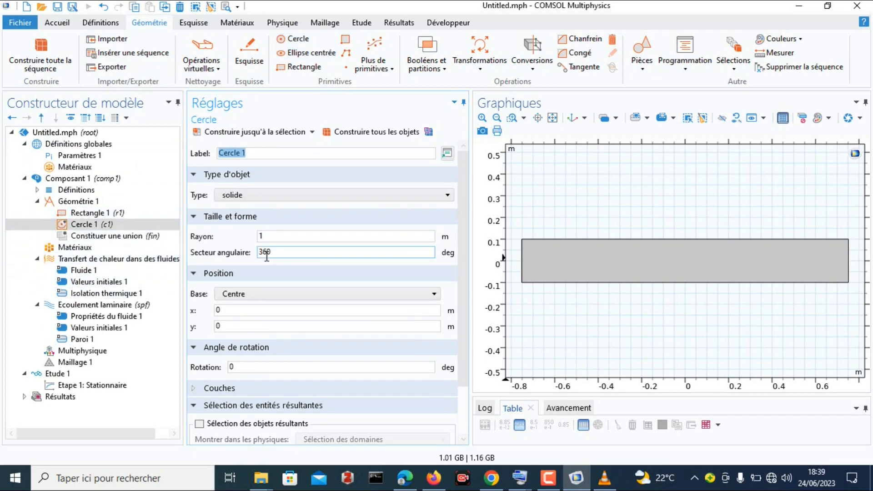
pyautogui.click(269, 237)
pyautogui.press('BackSpace')
pyautogui.write('0.0')
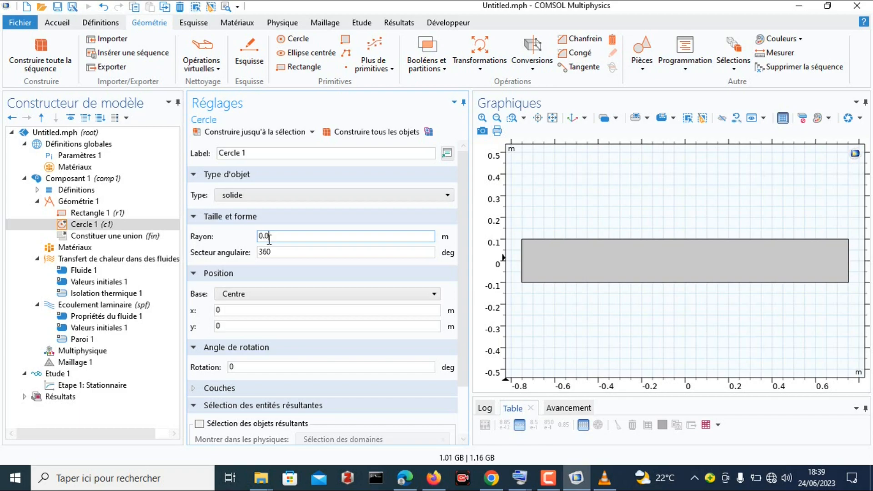
pyautogui.write('3')
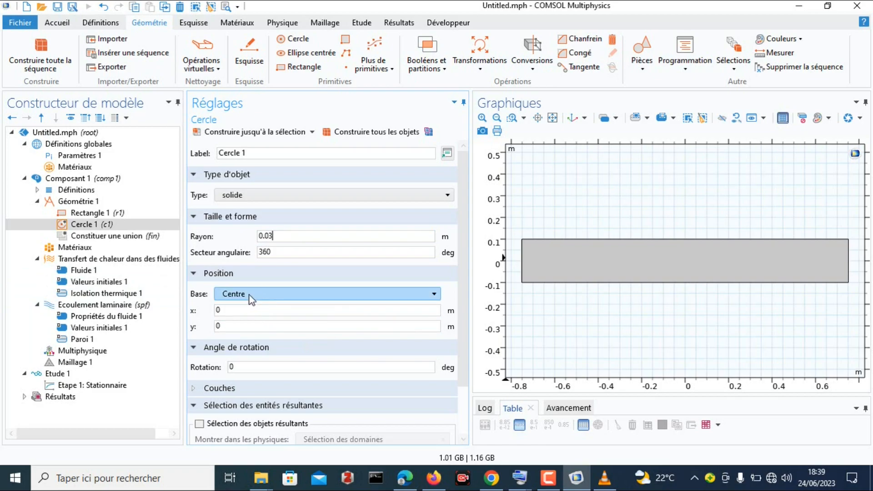
pyautogui.click(371, 132)
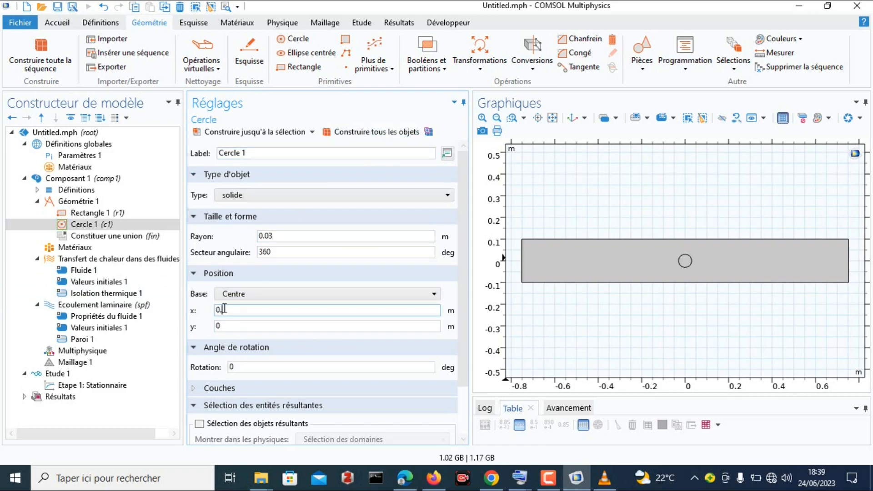
pyautogui.write('.2')
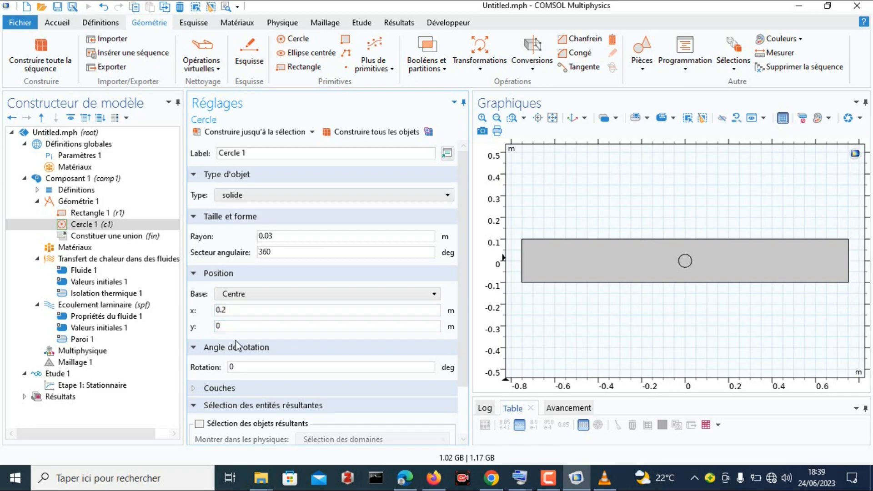
pyautogui.click(377, 133)
# - Try a y position of 0.6 m for the circle's centre and rebuild all objects
pyautogui.click(228, 326)
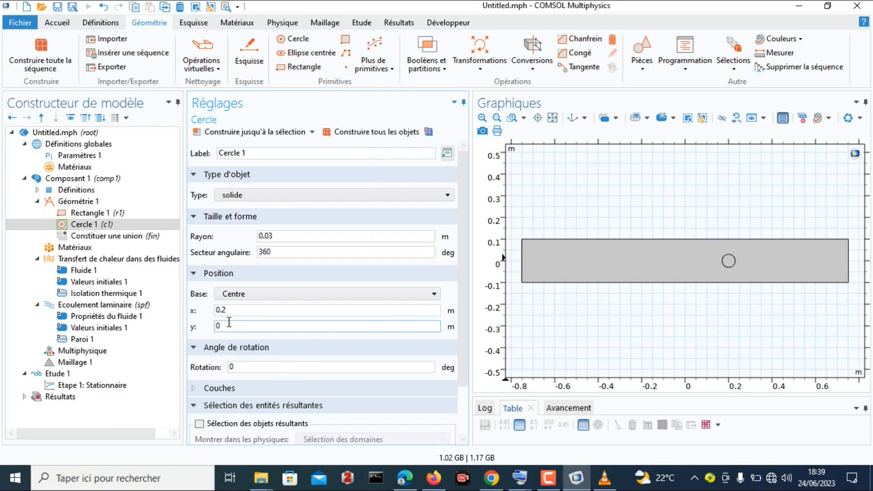
pyautogui.write('0.9')
pyautogui.press('BackSpace')
pyautogui.write('3')
pyautogui.press('BackSpace')
pyautogui.write('6')
pyautogui.click(349, 133)
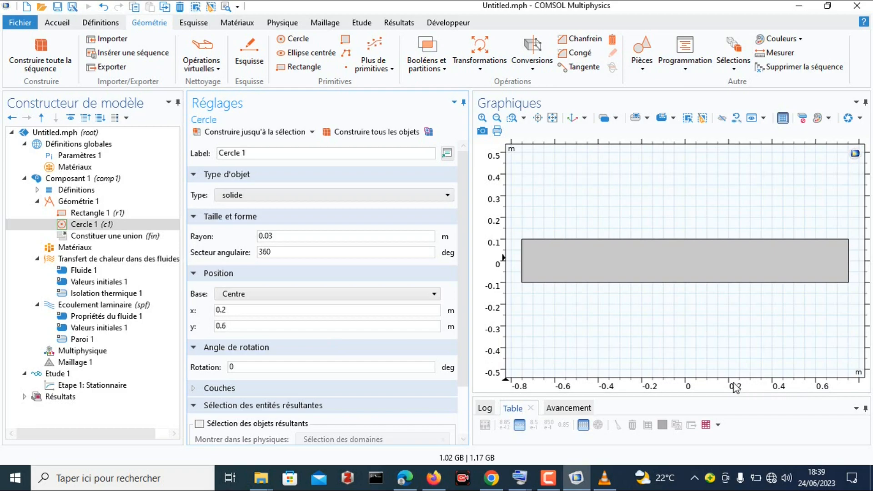
# - Set the y position of the circle's centre to 0.06 m and rebuild all objects
pyautogui.click(226, 325)
pyautogui.write('0')
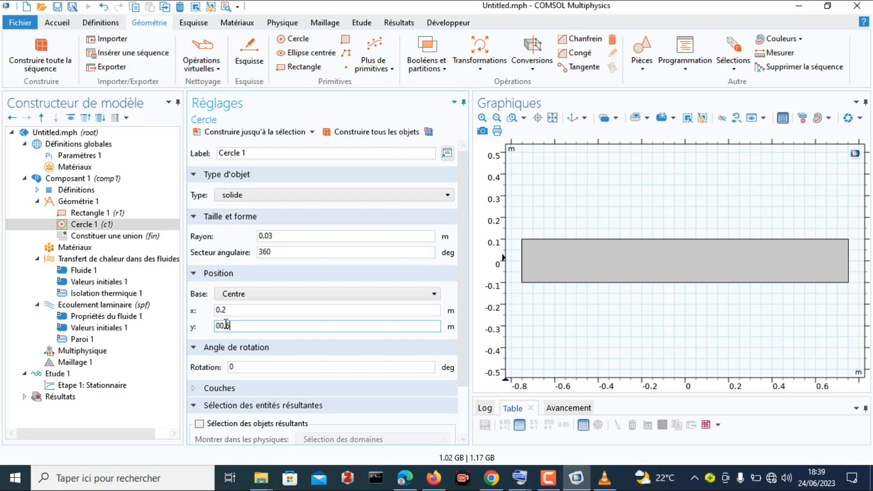
pyautogui.press('BackSpace')
pyautogui.press('BackSpace')
pyautogui.press('BackSpace')
pyautogui.write('.0')
pyautogui.click(367, 132)
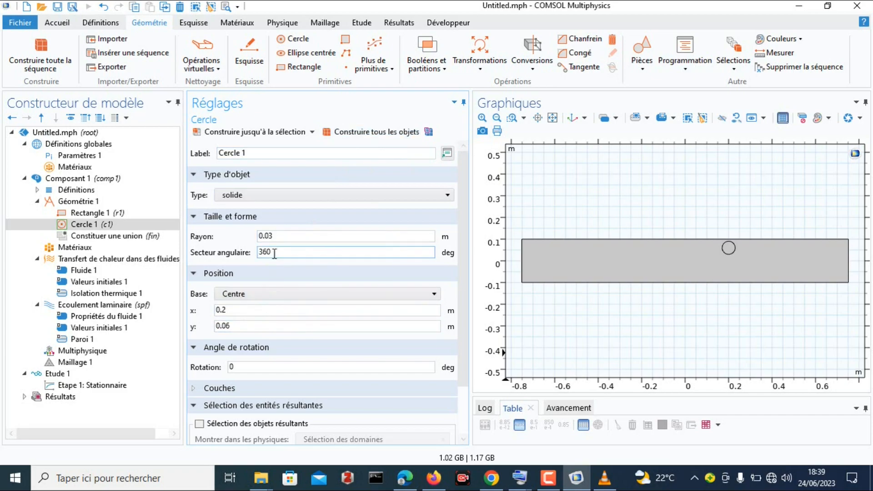
# - Set the circle's y position to 0.05 m, rebuild all objects, and duplicate the circle
pyautogui.click(240, 327)
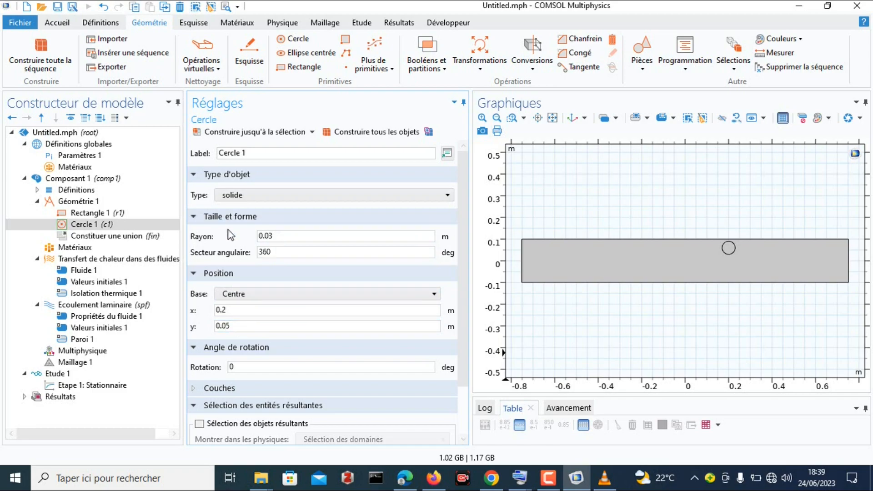
pyautogui.click(360, 132)
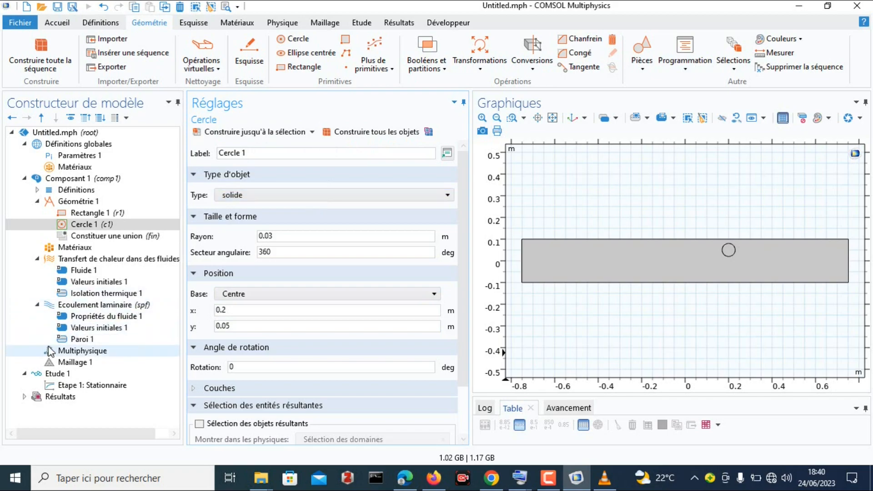
pyautogui.rightClick(95, 230)
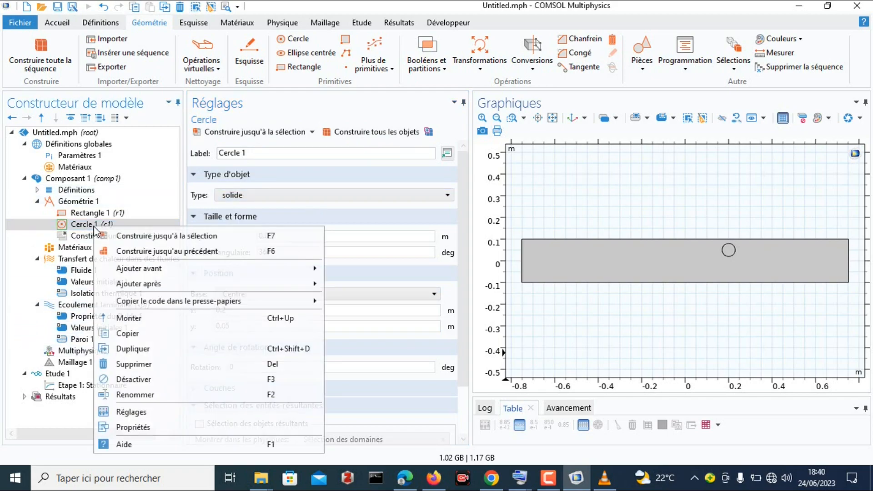
pyautogui.click(159, 350)
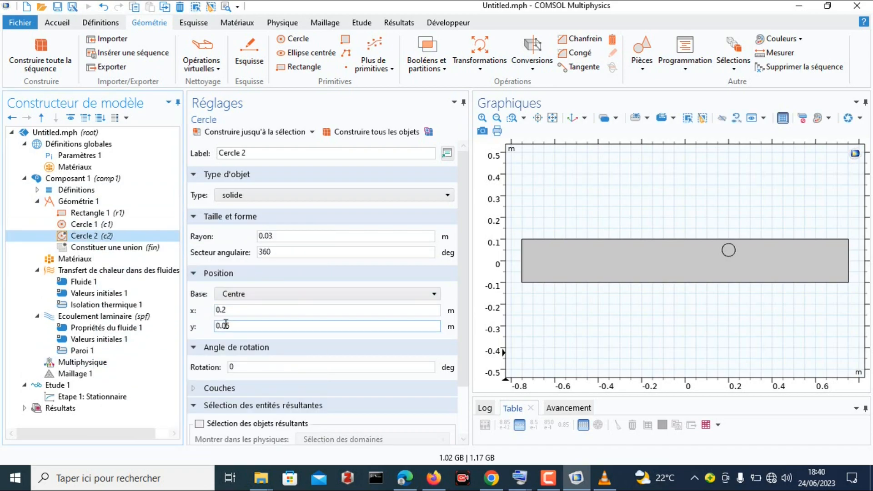
# - Set the duplicated circle's y position to -0.05 m and build all objects
pyautogui.click(216, 327)
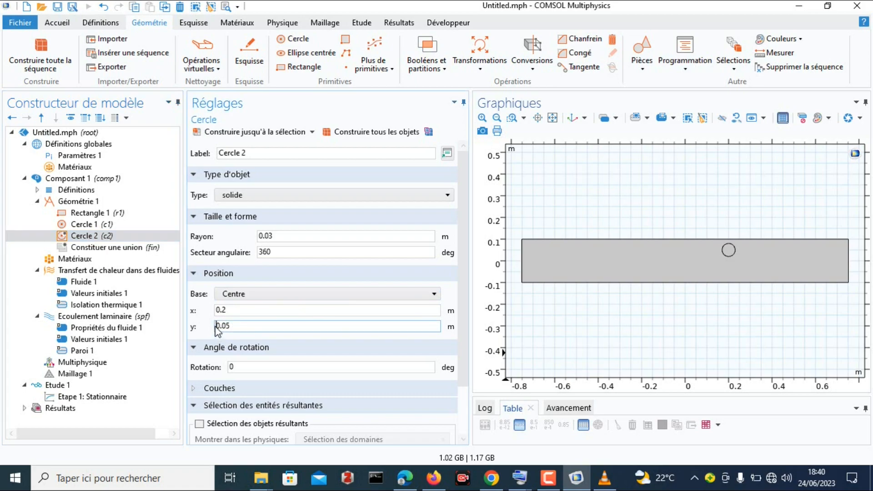
pyautogui.write('-')
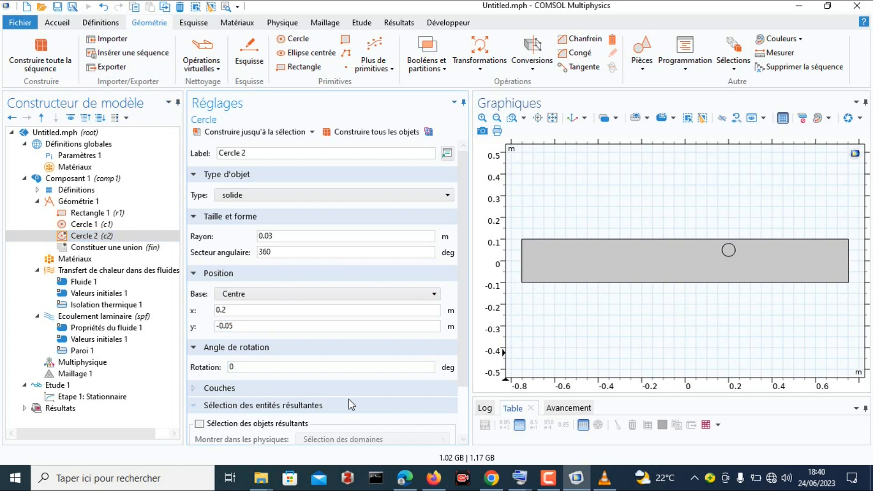
pyautogui.click(366, 131)
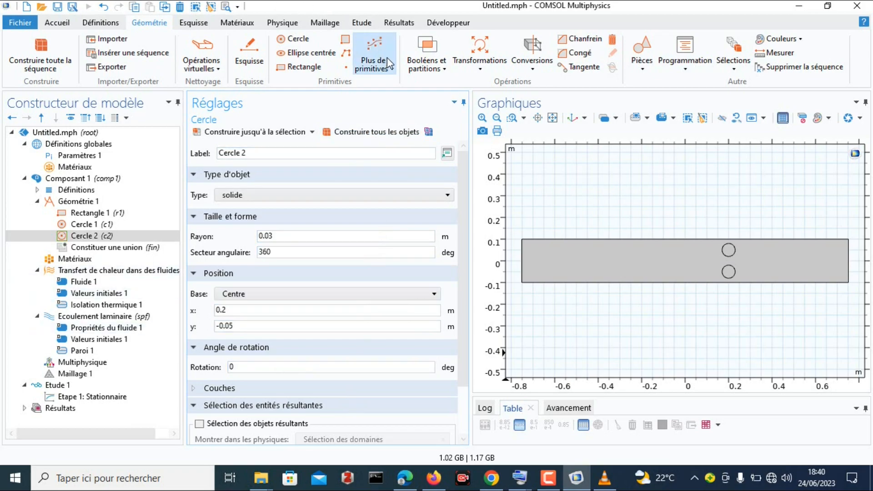
# - Subtract both circles from the rectangle with a Difference operation and build all objects
pyautogui.click(446, 72)
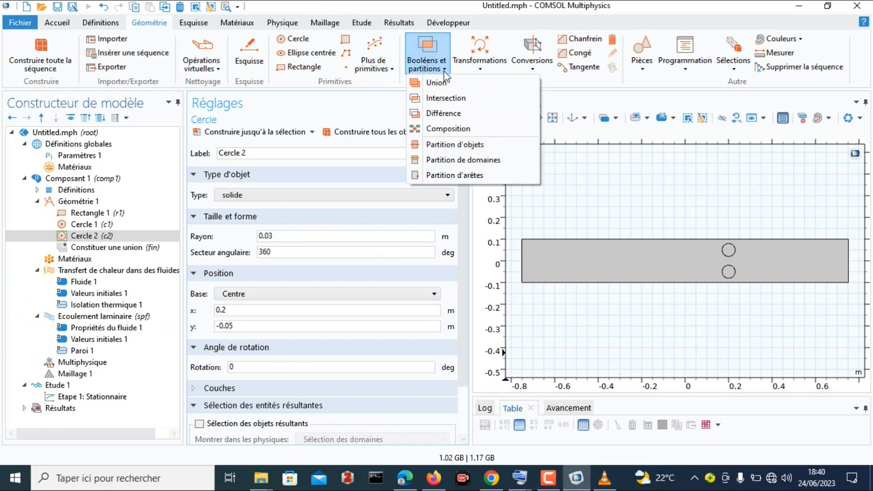
pyautogui.click(444, 111)
pyautogui.click(609, 282)
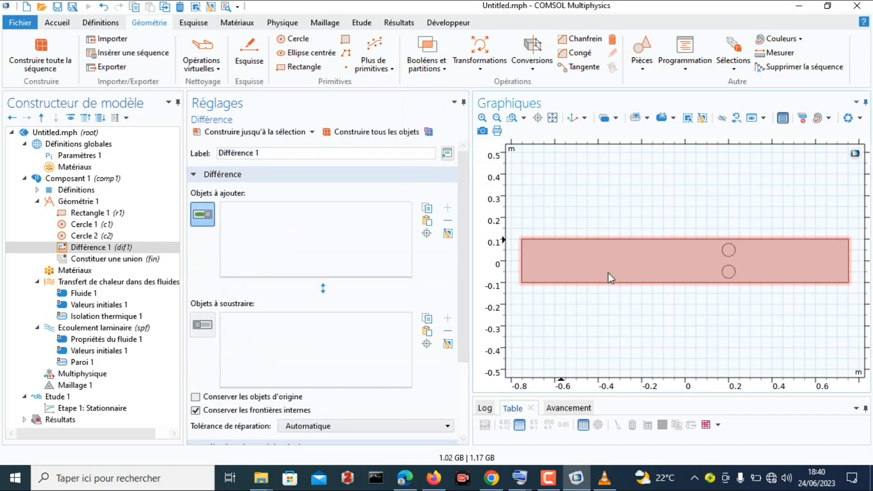
pyautogui.click(201, 329)
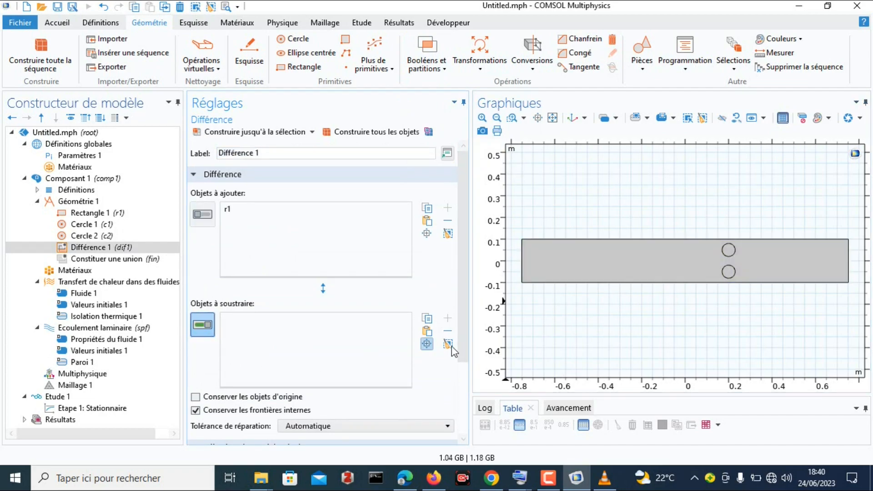
pyautogui.click(728, 272)
pyautogui.click(728, 250)
pyautogui.click(404, 132)
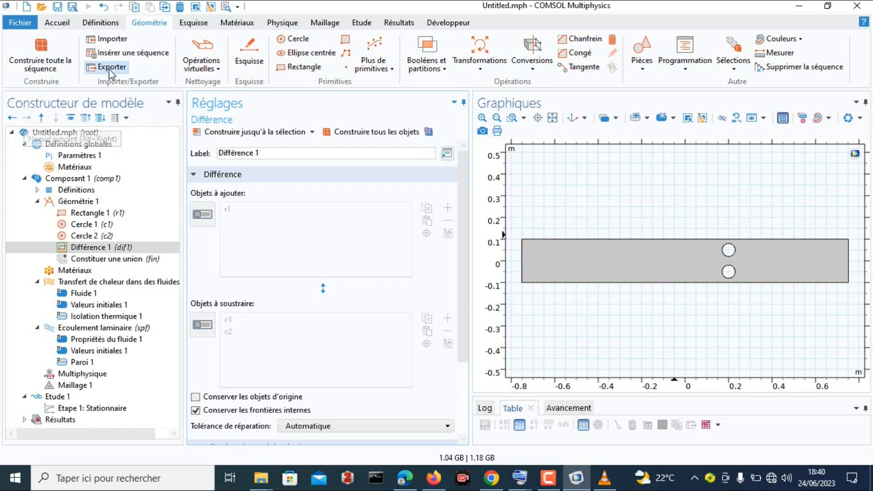
# - Add the recent material "Water, liquid" to the component and close the material library
pyautogui.click(236, 24)
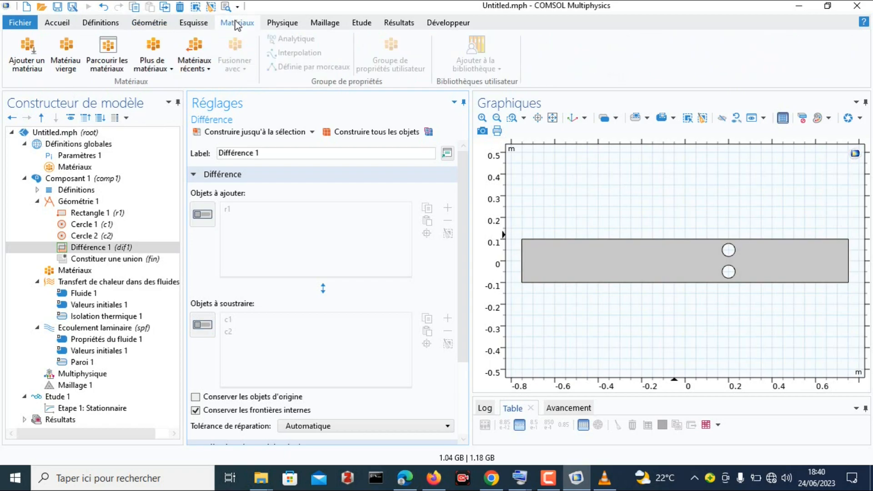
pyautogui.click(33, 62)
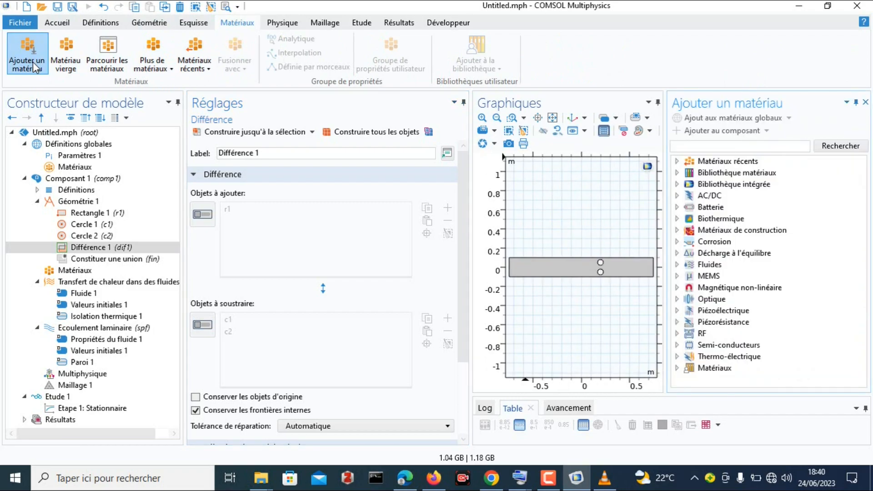
pyautogui.click(677, 163)
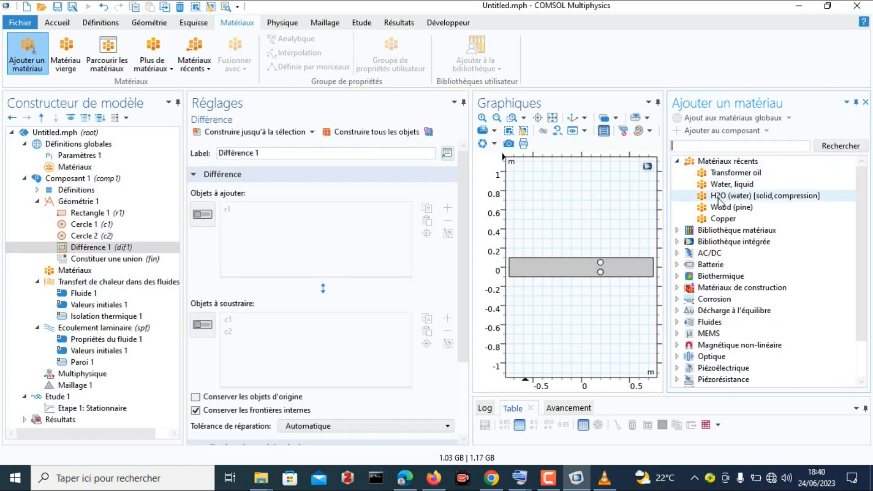
pyautogui.click(729, 185)
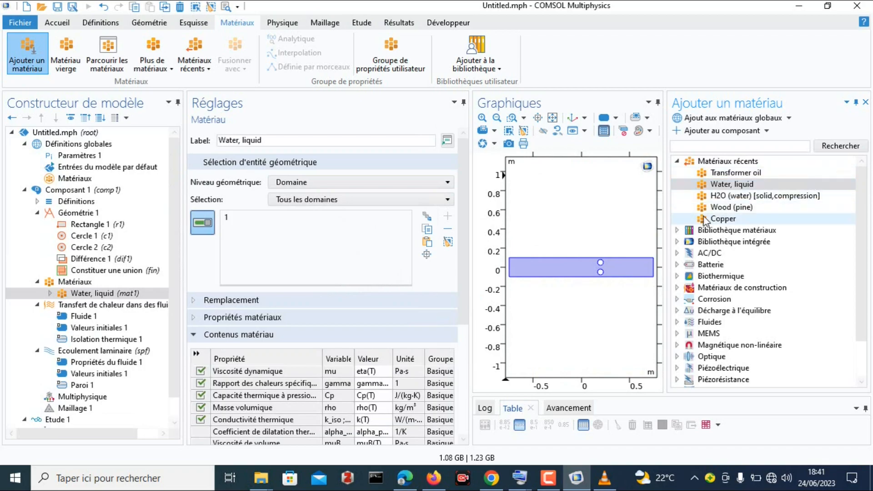
pyautogui.click(865, 101)
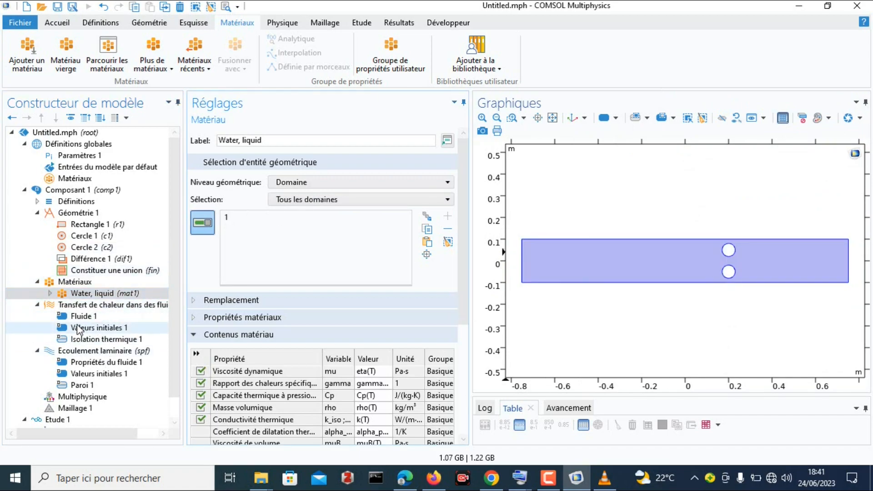
# - Examine the settings of the heat transfer in fluids interface, its fluid node and its initial values
pyautogui.moveTo(176, 215); pyautogui.dragTo(178, 249)
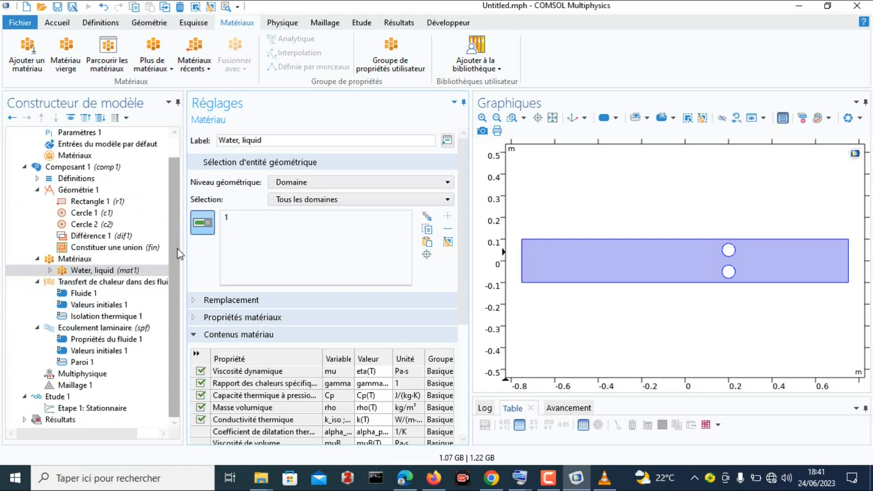
pyautogui.click(101, 283)
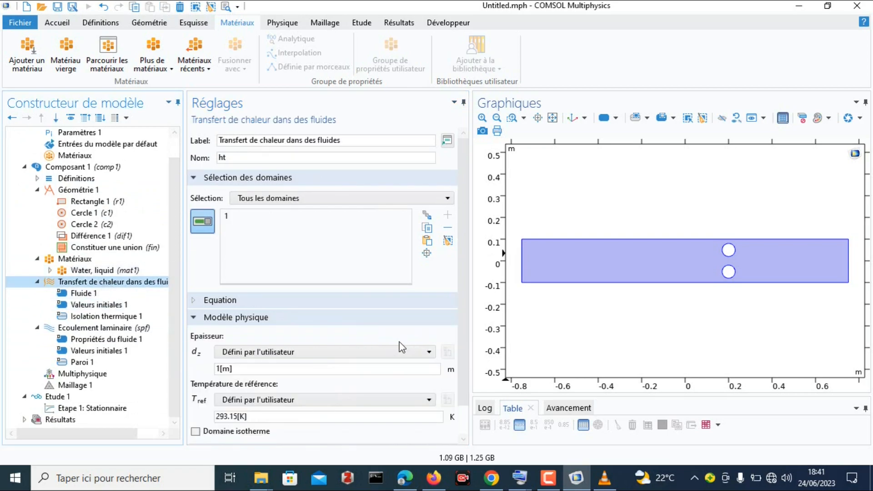
pyautogui.scroll(-2, 324, 328)
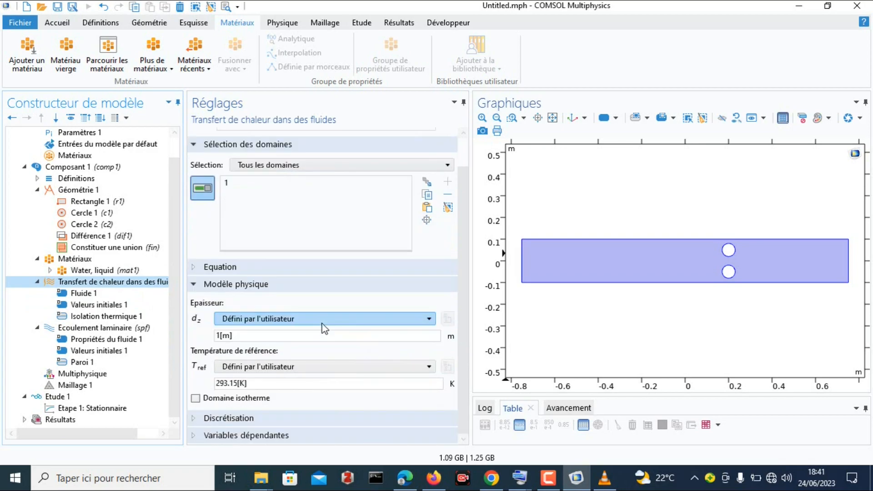
pyautogui.click(84, 294)
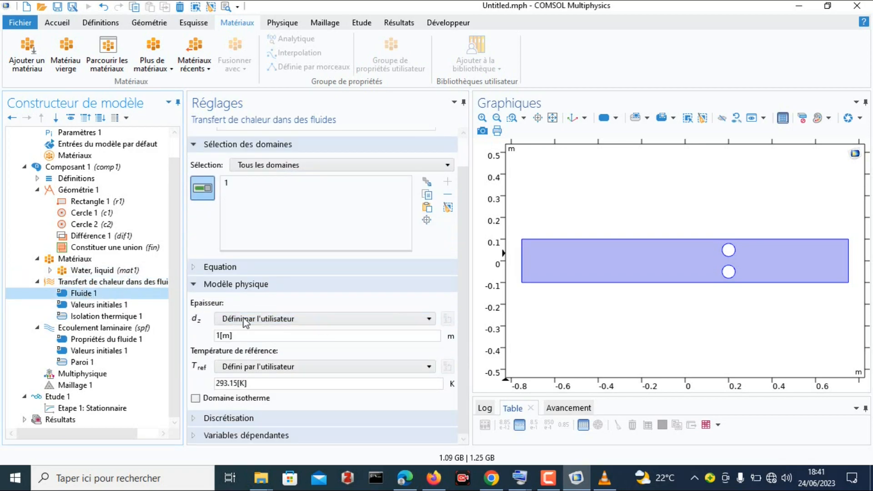
pyautogui.scroll(-5, 245, 322)
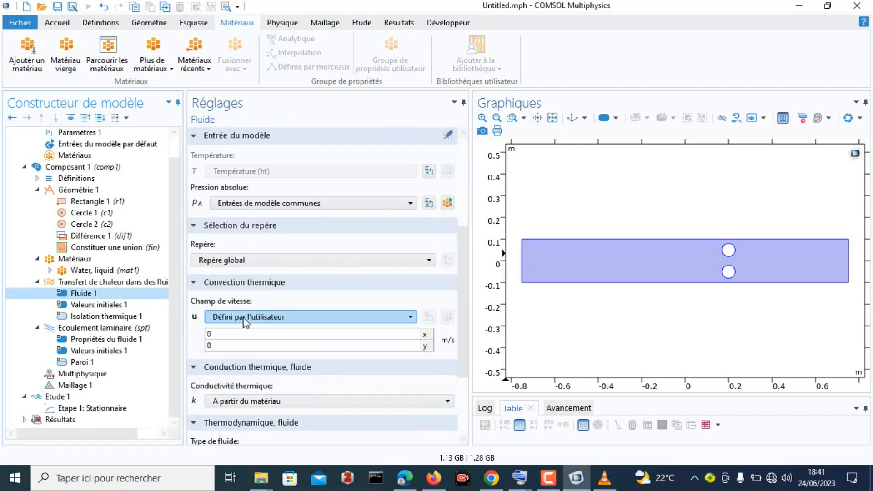
pyautogui.scroll(-3, 245, 322)
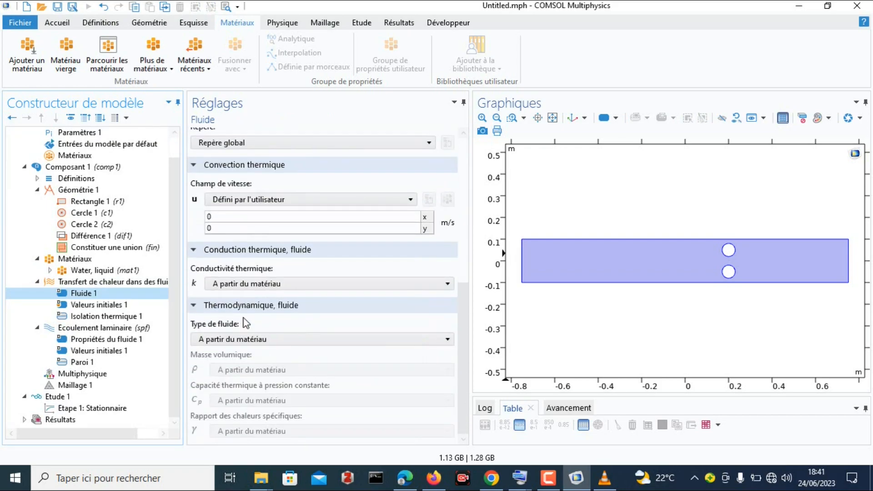
pyautogui.click(117, 310)
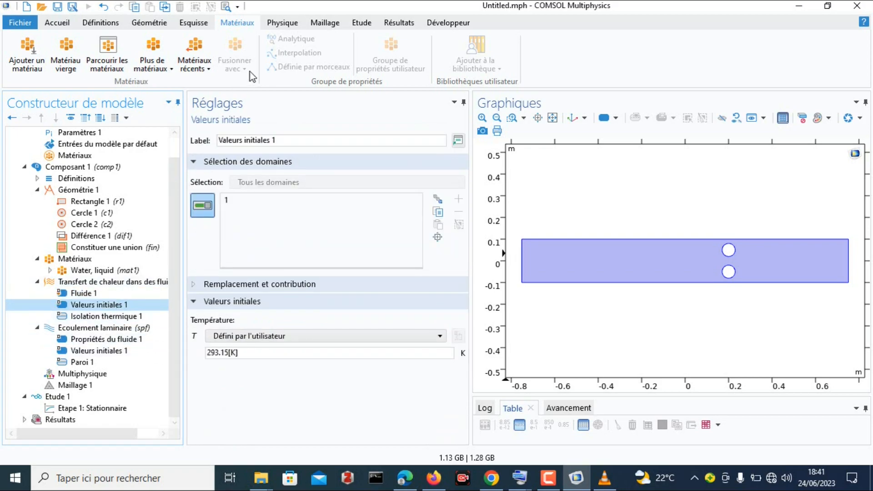
# - Add a heat transfer inflow condition (Ecoulement entrant) and assign it to the channel's left edge
pyautogui.click(291, 25)
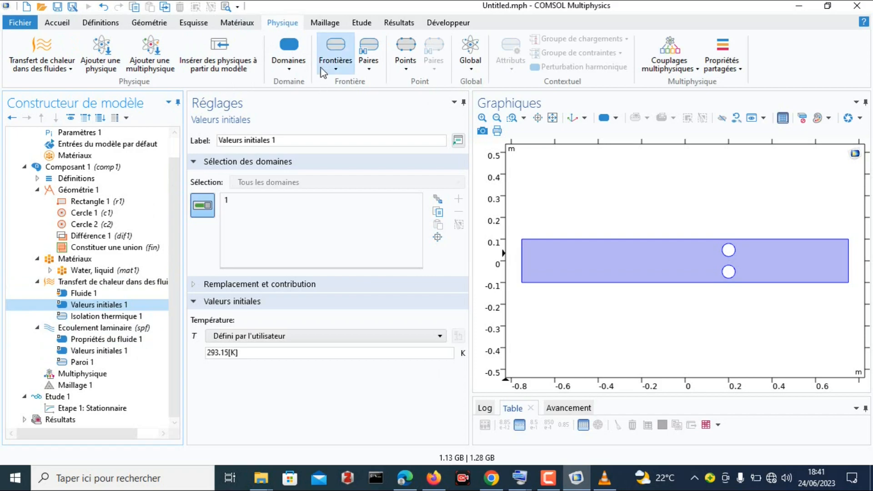
pyautogui.click(338, 70)
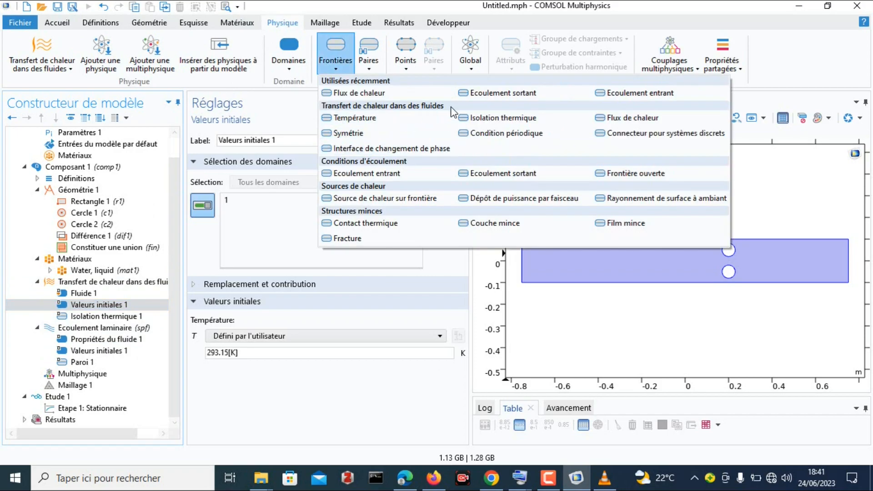
pyautogui.click(640, 94)
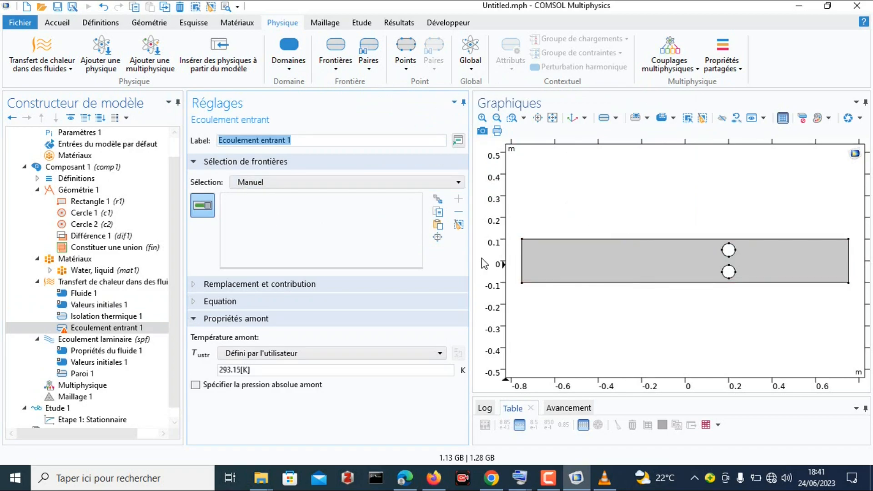
pyautogui.click(523, 259)
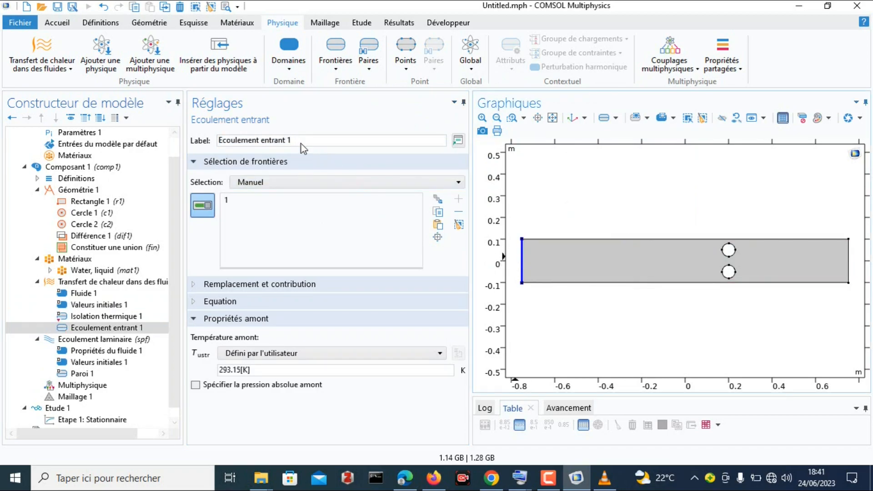
# - Add a heat transfer outflow condition (Ecoulement sortant) and assign it to the channel's right edge
pyautogui.click(343, 69)
pyautogui.click(644, 96)
pyautogui.click(849, 261)
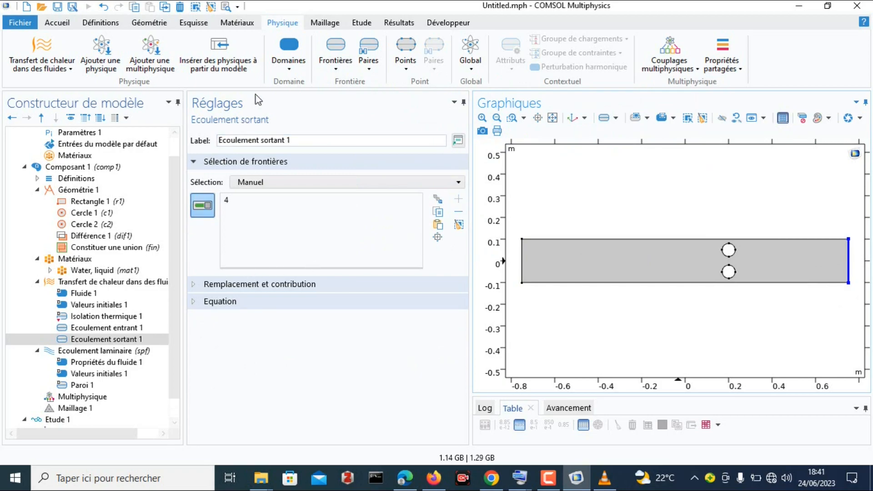
# - Add a heat flux boundary condition (Flux de chaleur) defined by heat rate, with P0 set to 1000 W
pyautogui.click(336, 69)
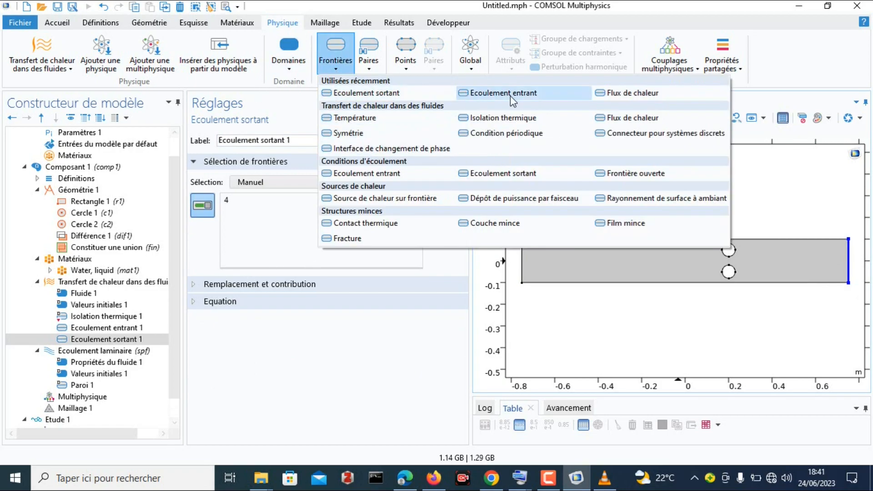
pyautogui.click(628, 93)
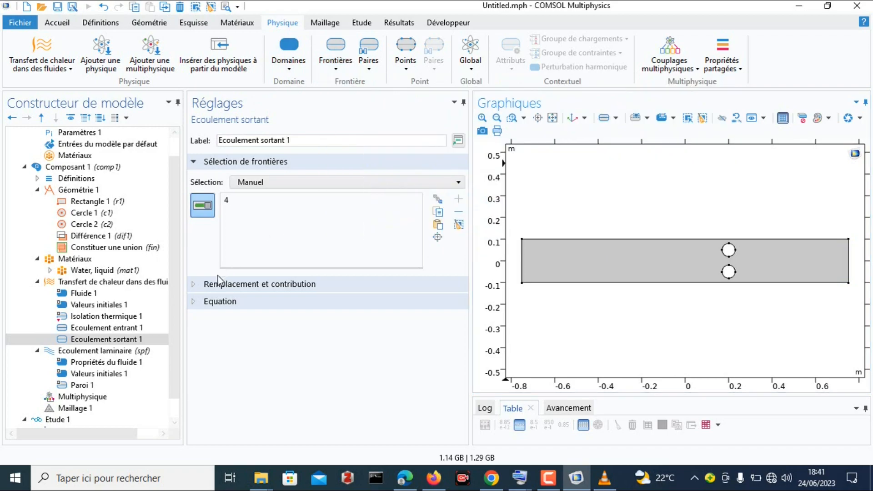
pyautogui.scroll(-2, 232, 335)
pyautogui.click(195, 412)
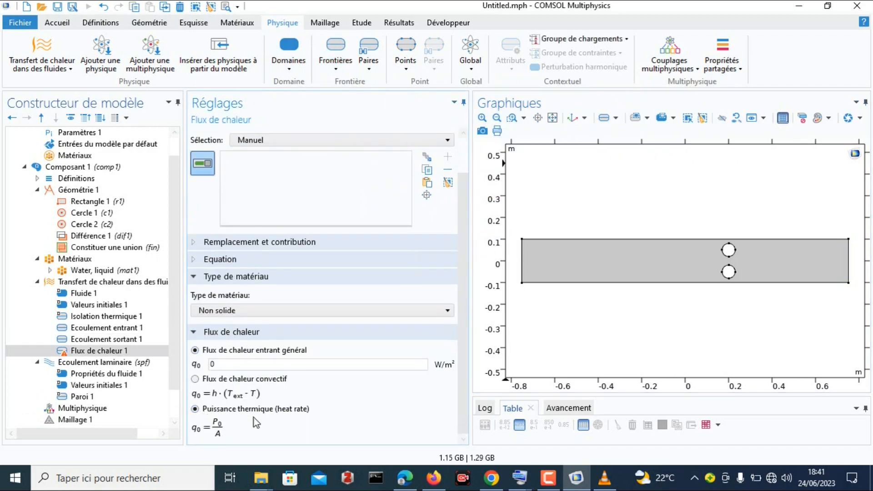
pyautogui.click(683, 120)
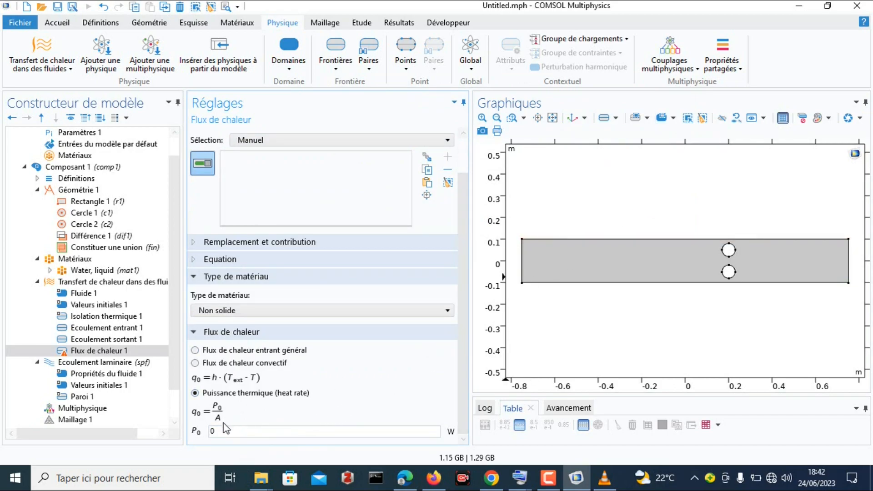
pyautogui.write('1000')
# - Assign the heat flux to the boundaries of both circles, removing the channel's upper and lower walls from the selection
pyautogui.click(635, 119)
pyautogui.moveTo(717, 238); pyautogui.dragTo(740, 283)
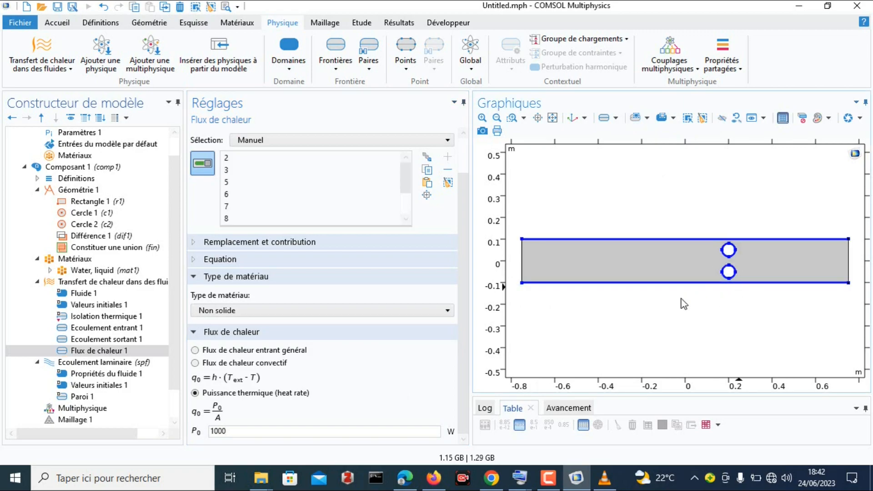
pyautogui.click(683, 452)
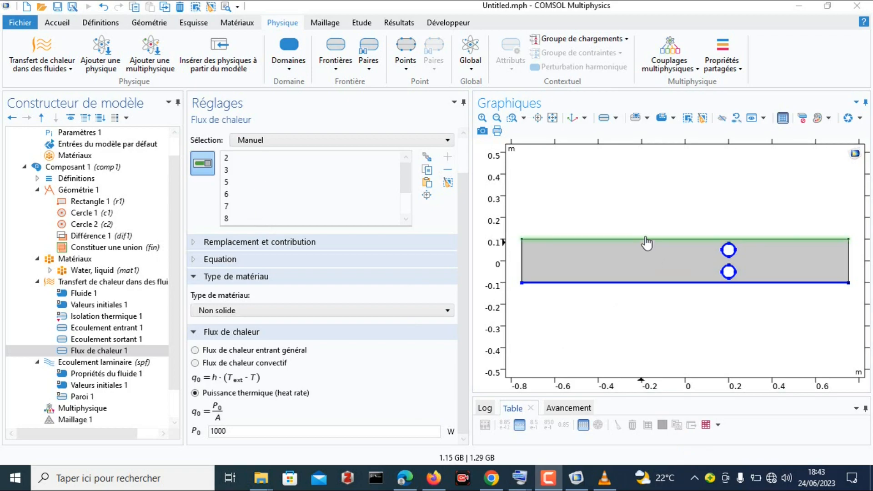
pyautogui.click(628, 284)
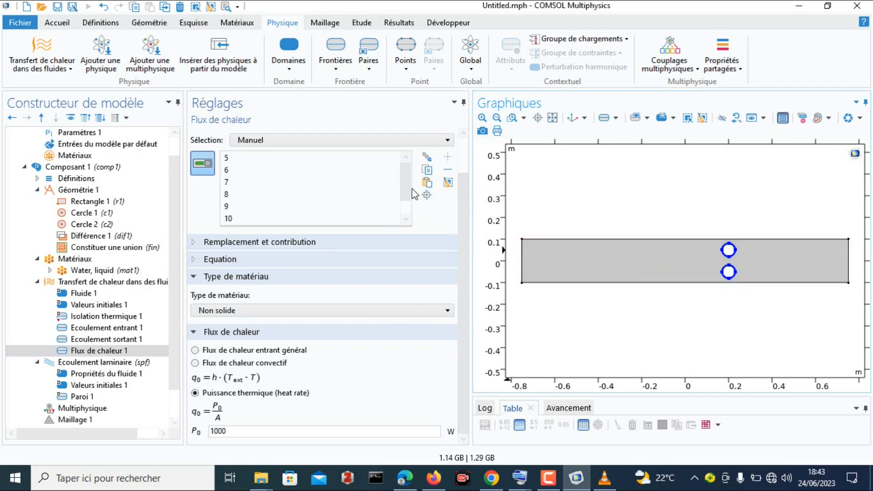
pyautogui.moveTo(408, 187); pyautogui.dragTo(410, 168)
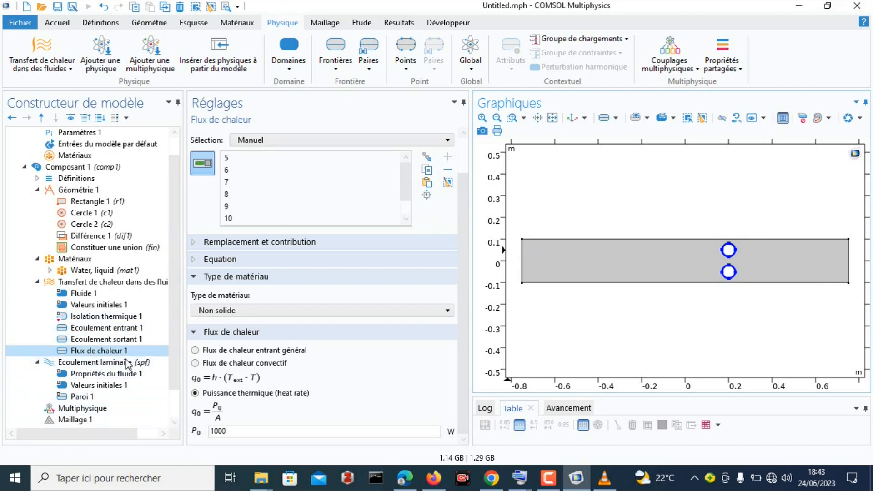
# - Add a laminar flow inlet condition (Entrée) and assign it to the channel's left edge
pyautogui.scroll(-1, 88, 375)
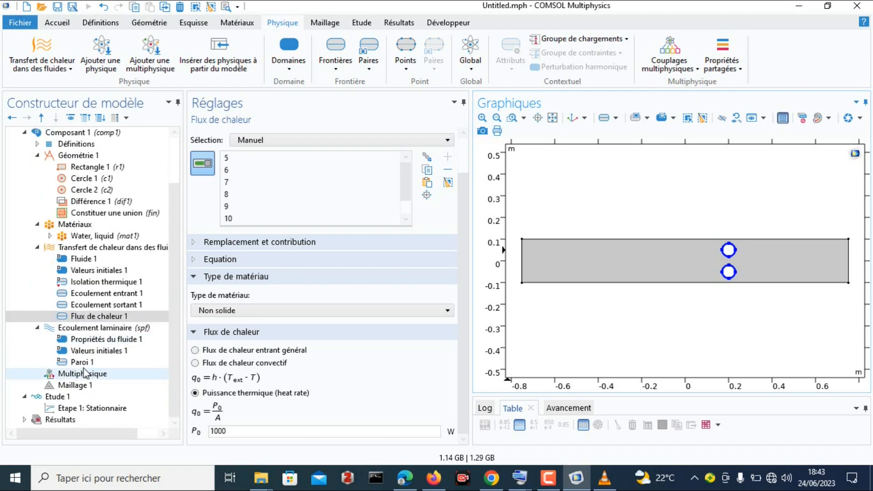
pyautogui.click(99, 331)
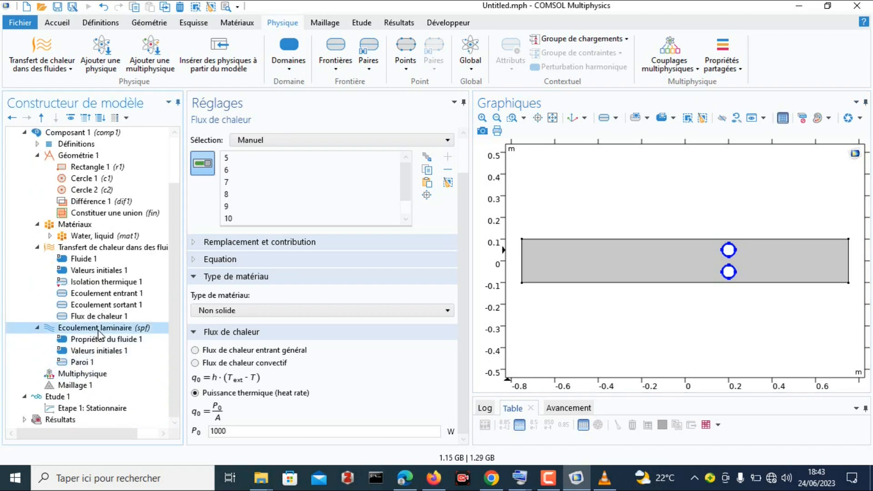
pyautogui.rightClick(98, 332)
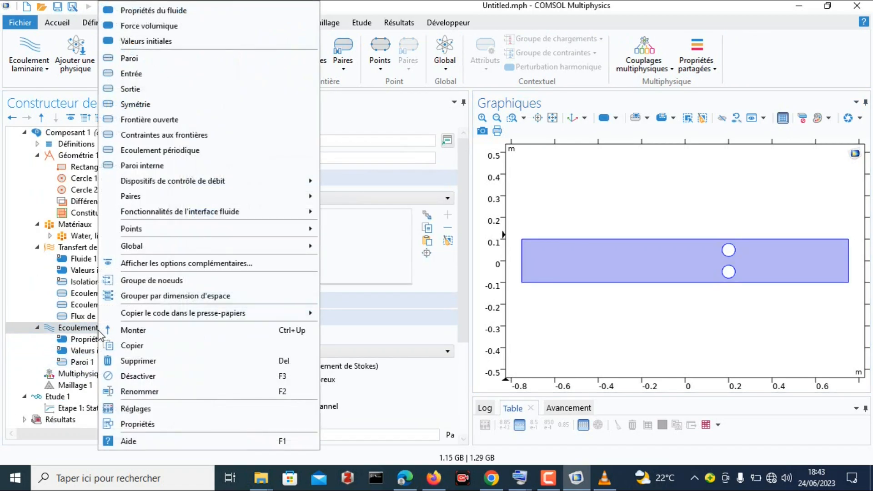
pyautogui.click(135, 77)
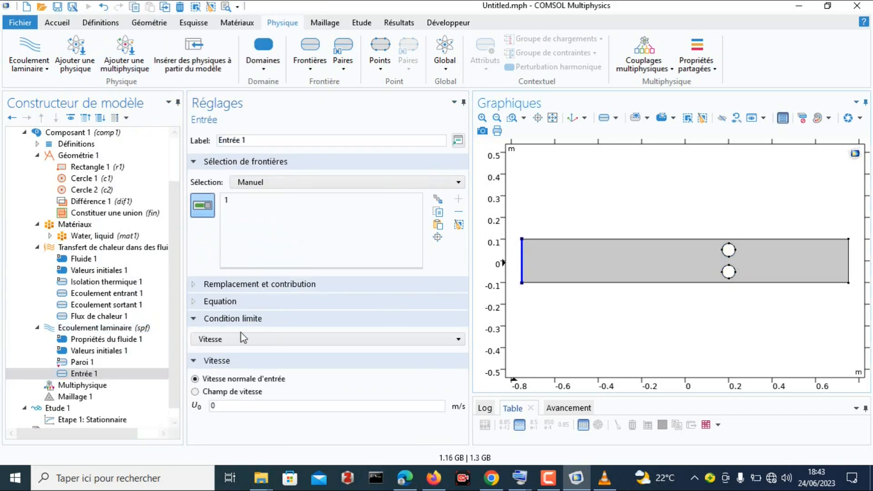
# - Set the laminar flow inlet's normal inflow velocity U0 to 0.6 m/s
pyautogui.click(96, 331)
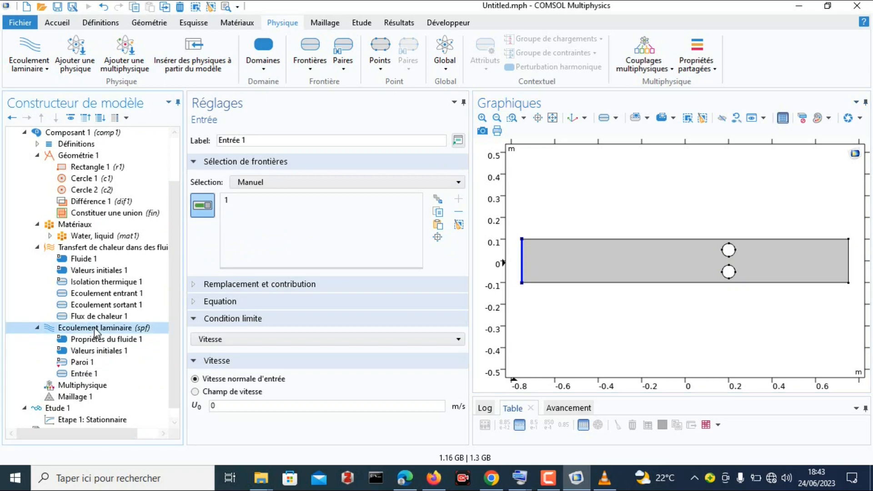
pyautogui.rightClick(96, 330)
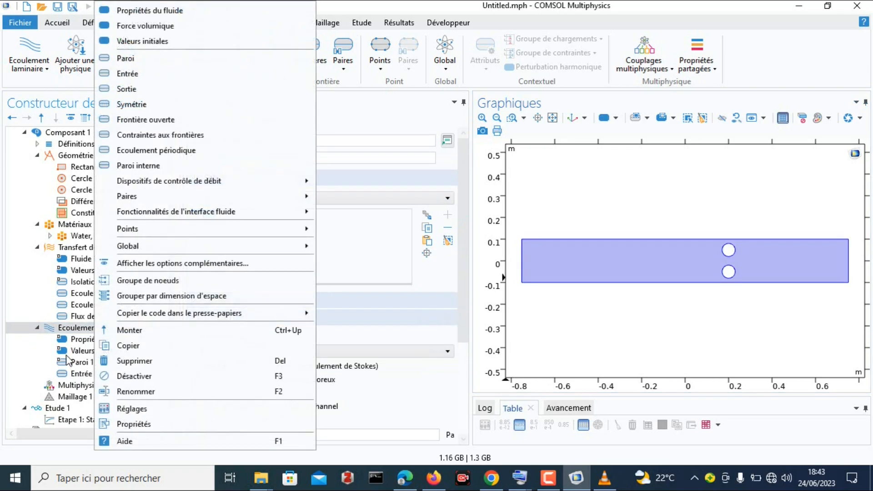
pyautogui.click(65, 330)
pyautogui.click(102, 376)
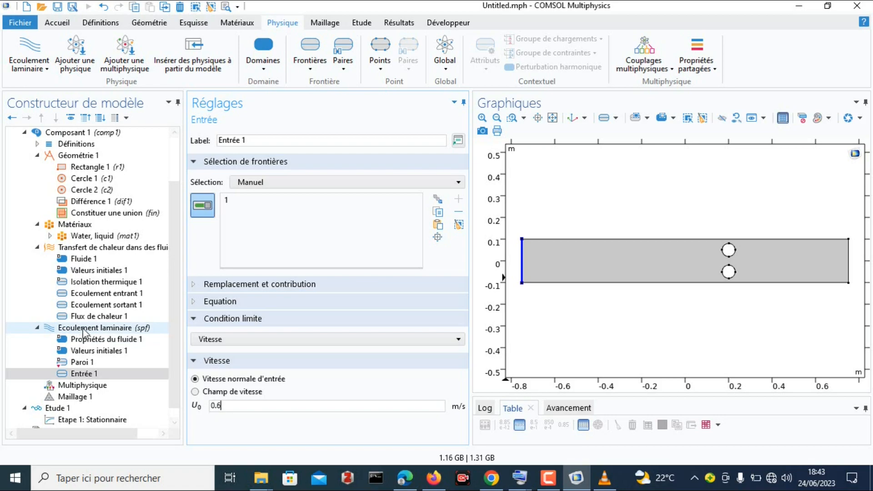
# - Add a laminar flow outlet condition (Sortie) and assign it to the channel's right edge
pyautogui.click(83, 328)
pyautogui.rightClick(82, 328)
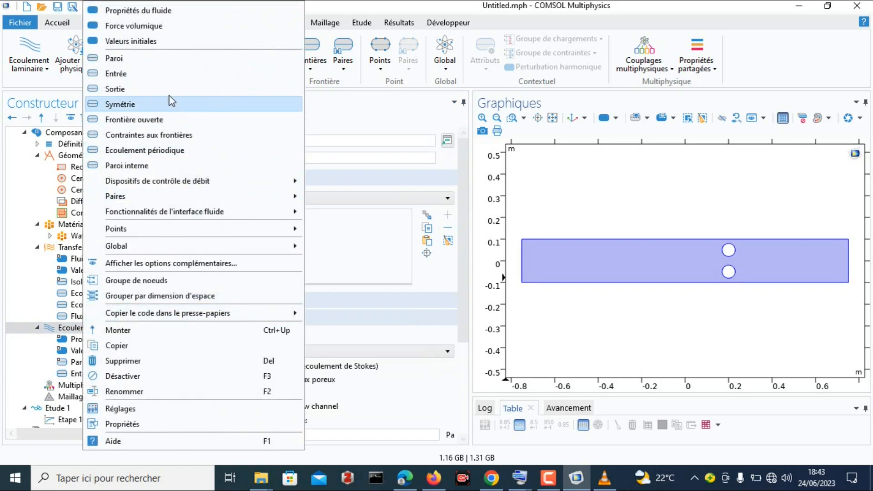
pyautogui.click(159, 89)
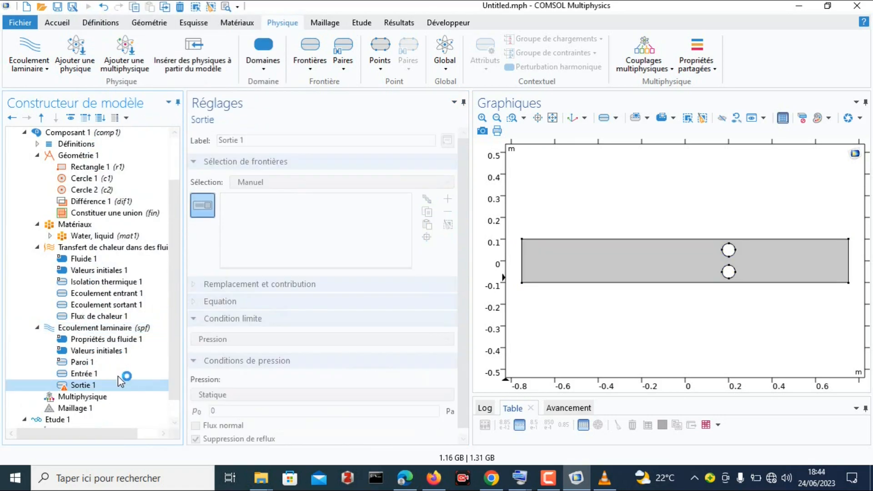
pyautogui.click(848, 258)
pyautogui.scroll(-1, 145, 325)
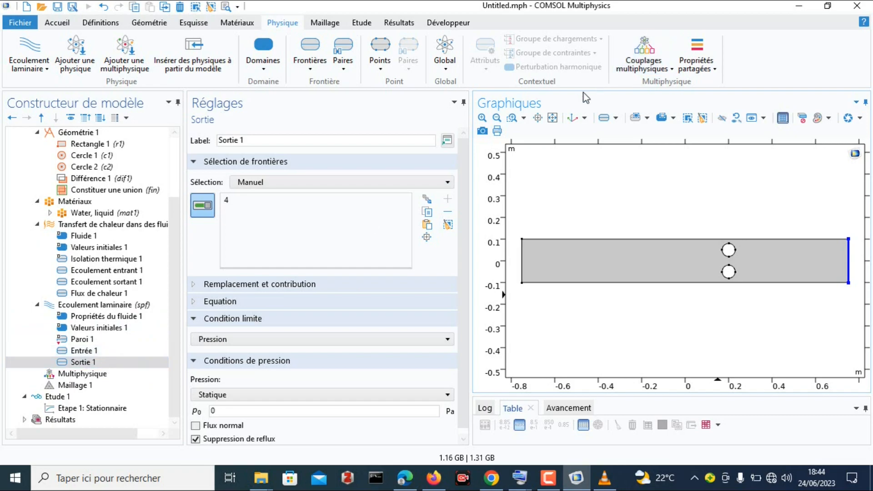
# - Add the Ecoulement non-isotherme multiphysics coupling between laminar flow and heat transfer, and review its settings
pyautogui.click(671, 69)
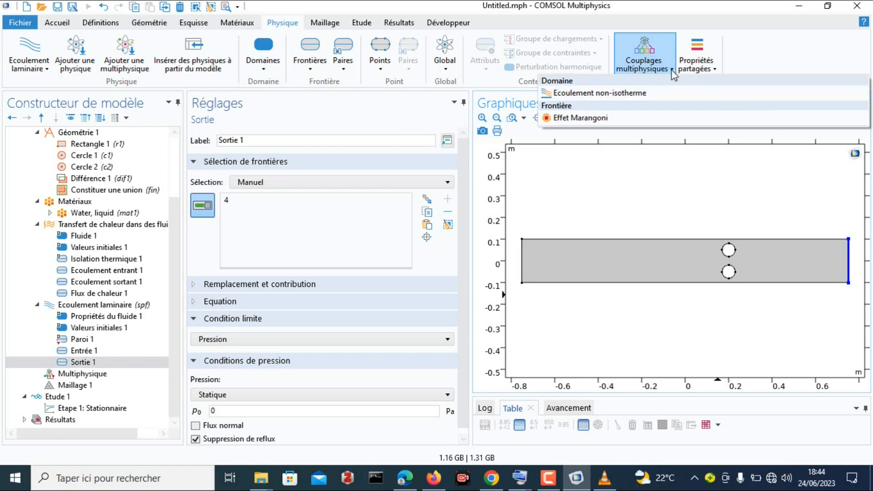
pyautogui.click(612, 94)
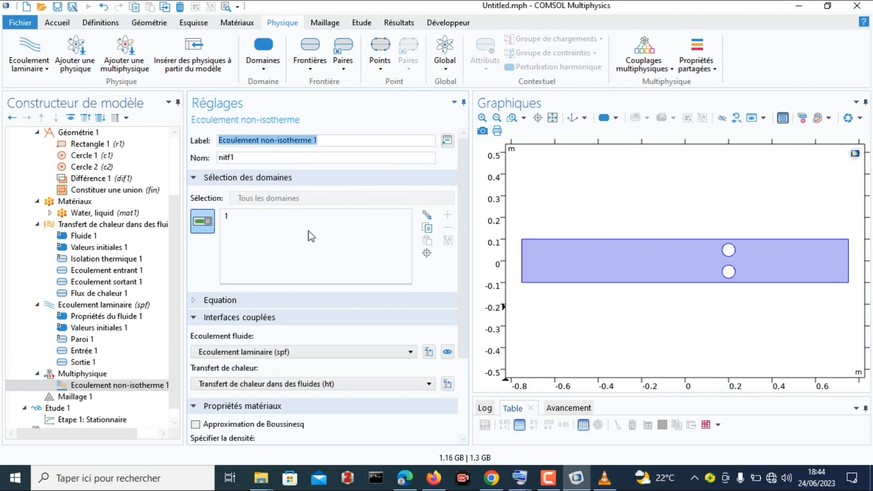
pyautogui.scroll(-4, 388, 356)
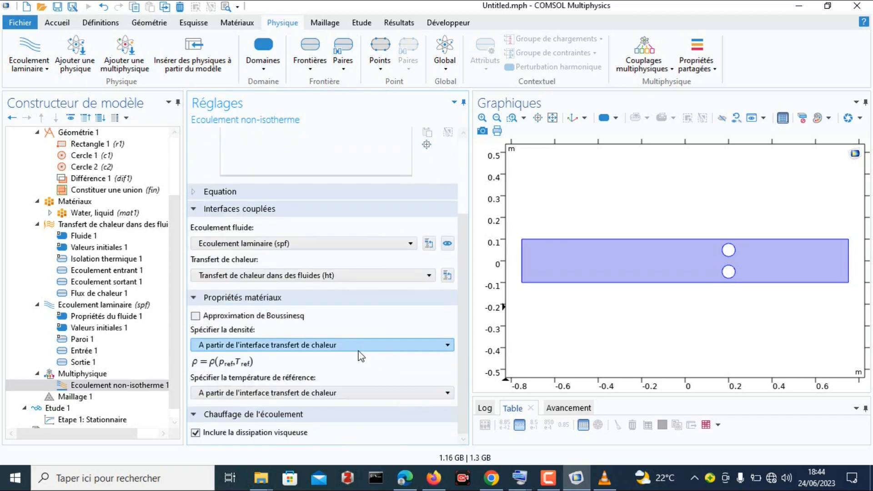
pyautogui.scroll(5, 361, 356)
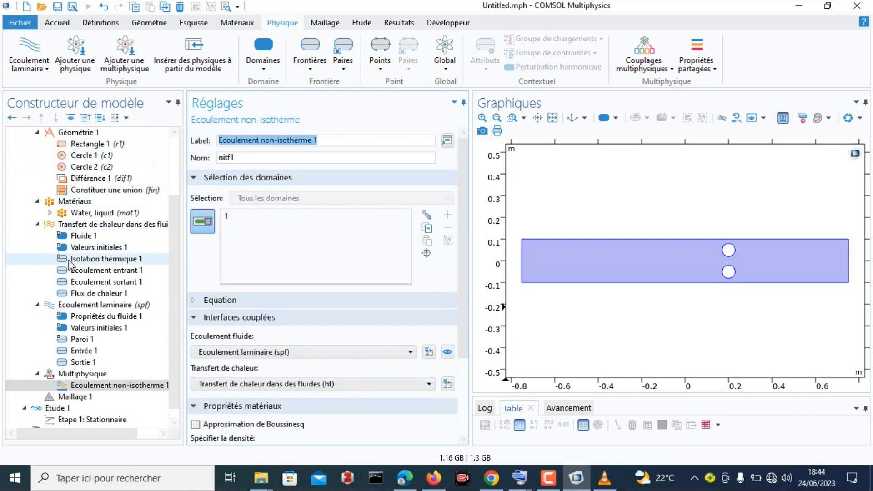
pyautogui.scroll(3, 98, 264)
pyautogui.scroll(-3, 100, 284)
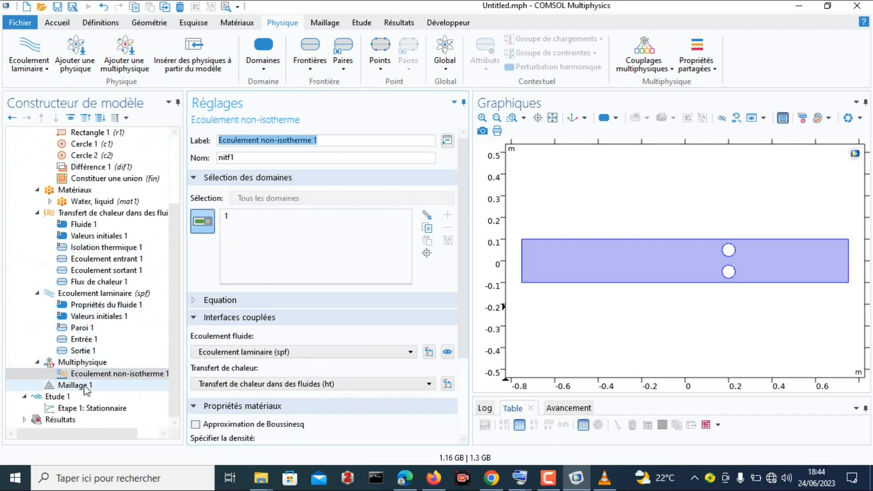
# - Build the physics-controlled mesh of the channel with the element size set to Fin
pyautogui.click(84, 386)
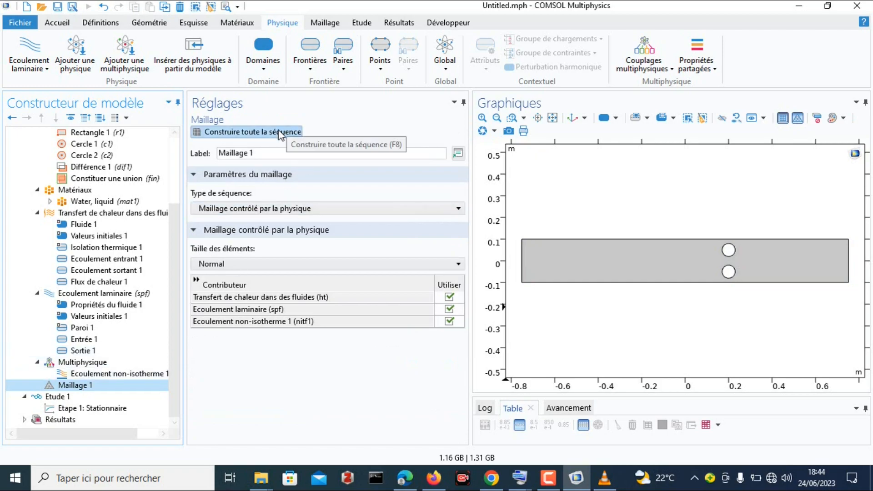
pyautogui.click(281, 133)
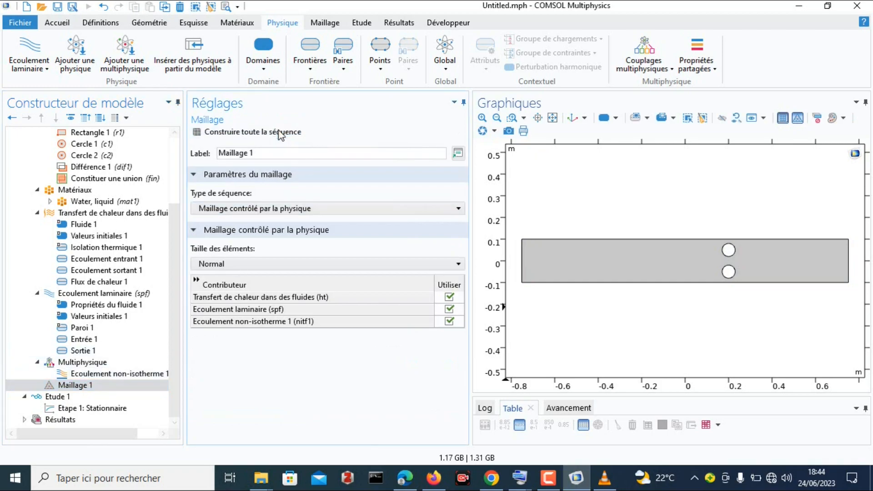
pyautogui.click(458, 263)
pyautogui.click(252, 317)
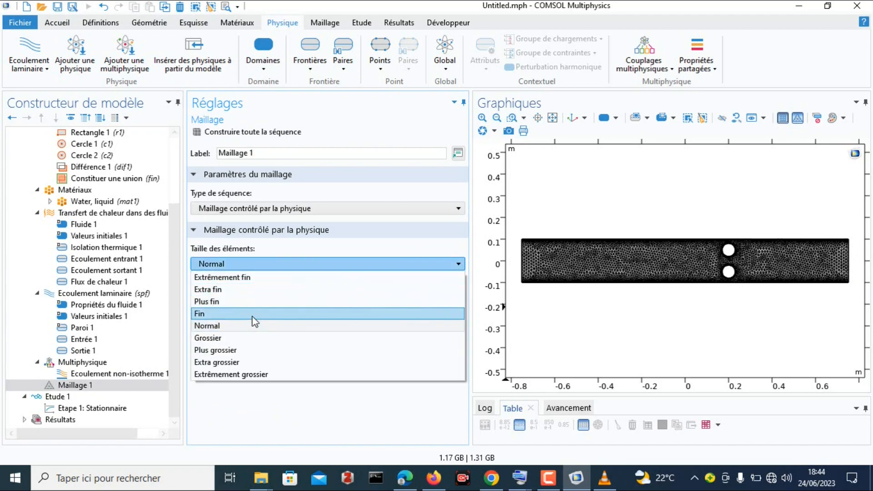
pyautogui.click(248, 133)
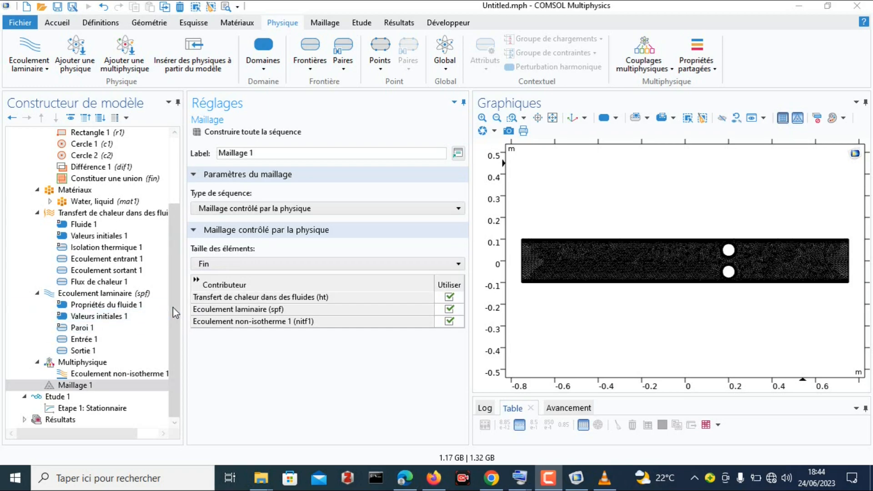
# - Enable keeping the solution for all intermediate steps of Etude 1 and compute the study
pyautogui.moveTo(173, 307)
pyautogui.mouseDown()
pyautogui.moveTo(195, 219)
pyautogui.moveTo(177, 324)
pyautogui.mouseUp()
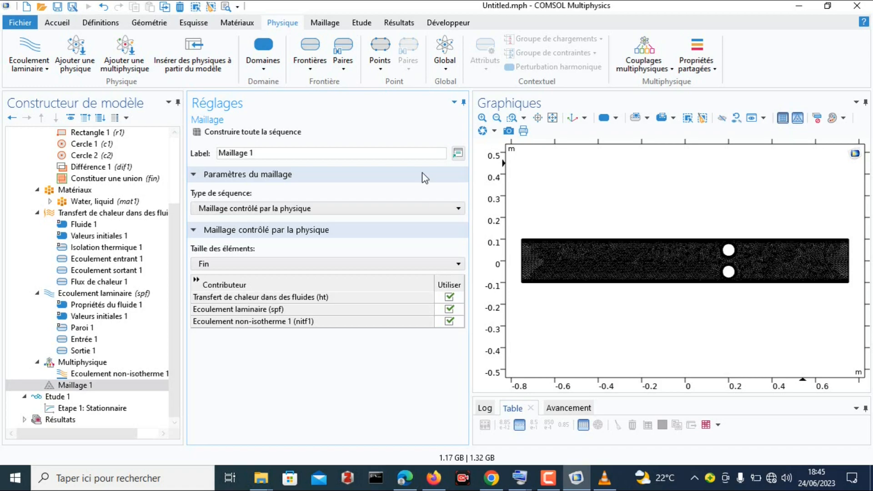
pyautogui.click(81, 397)
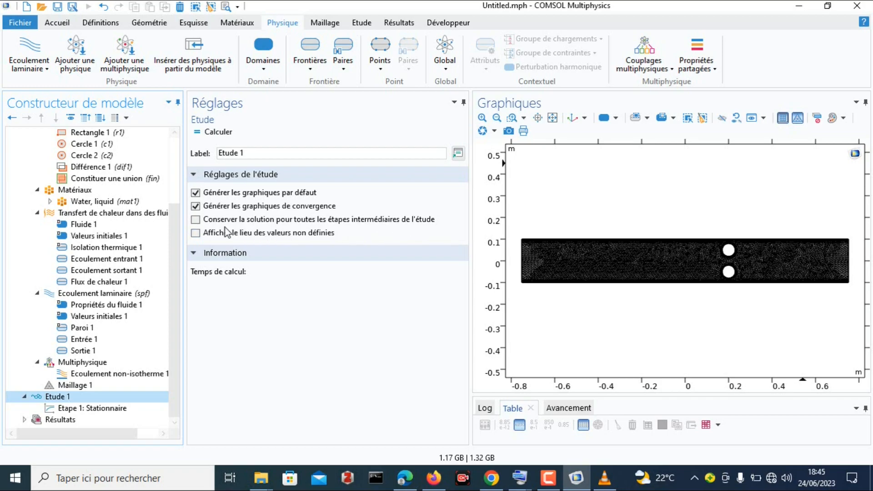
pyautogui.click(196, 220)
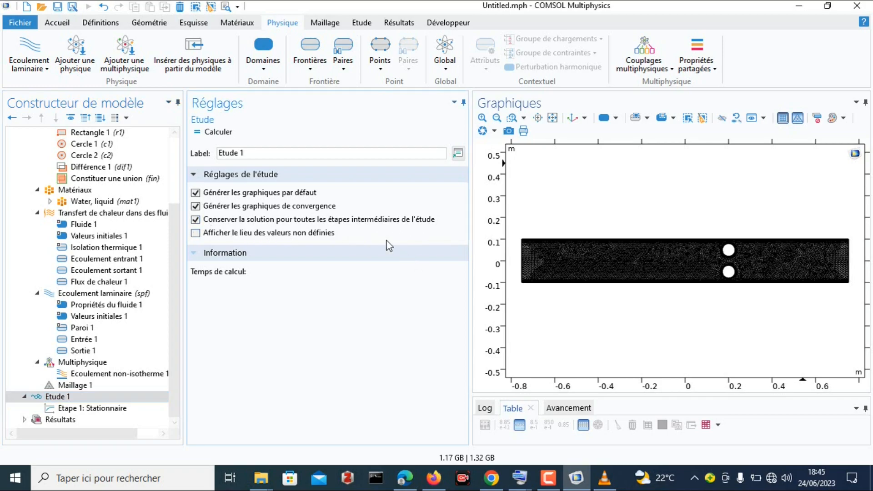
pyautogui.click(213, 132)
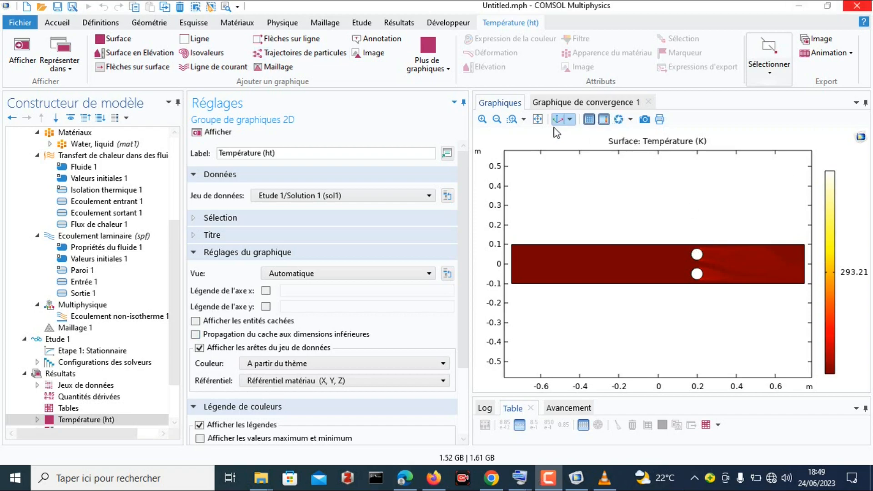
# - Examine the temperature surface plot around and downstream of the two cylinders
pyautogui.click(511, 119)
pyautogui.moveTo(684, 246); pyautogui.dragTo(767, 298)
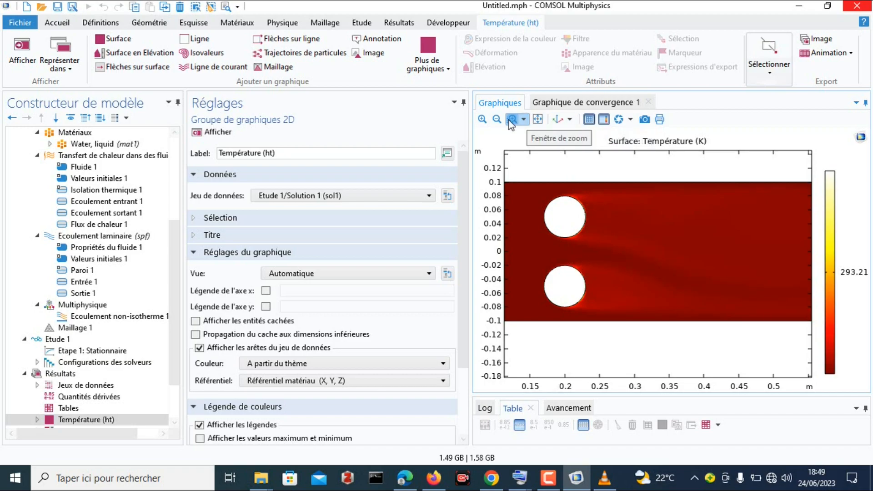
pyautogui.click(497, 119)
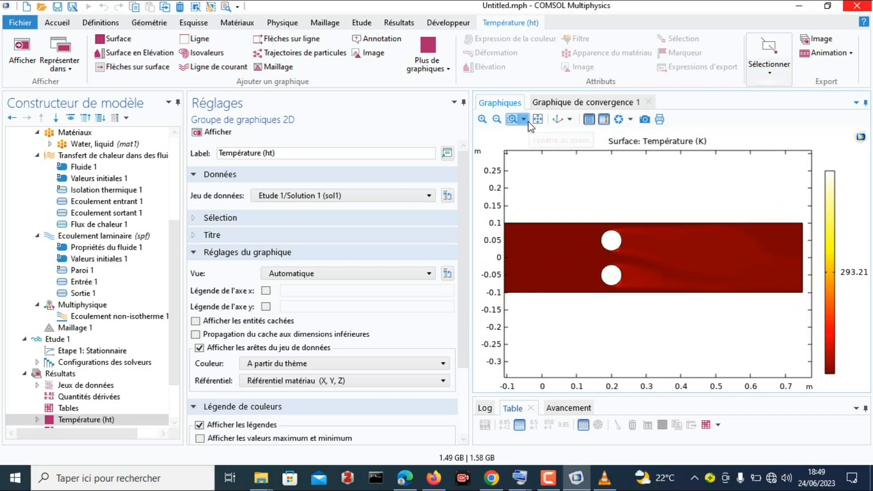
pyautogui.click(497, 119)
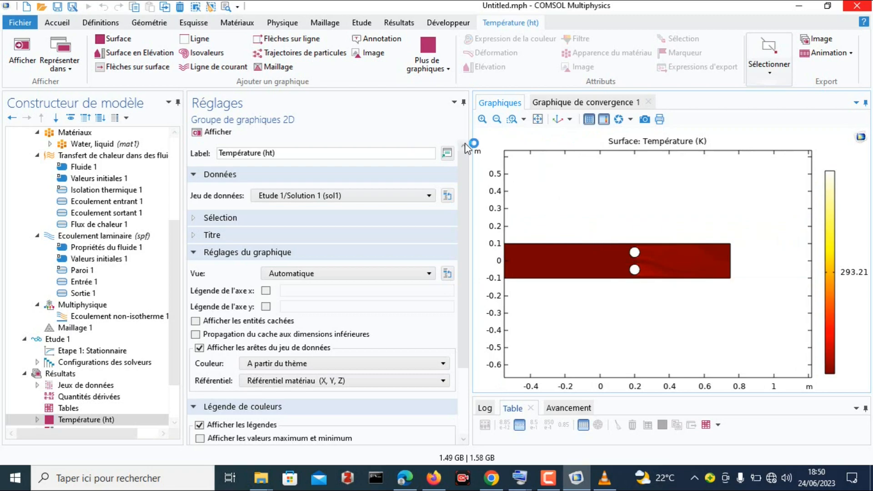
pyautogui.click(482, 119)
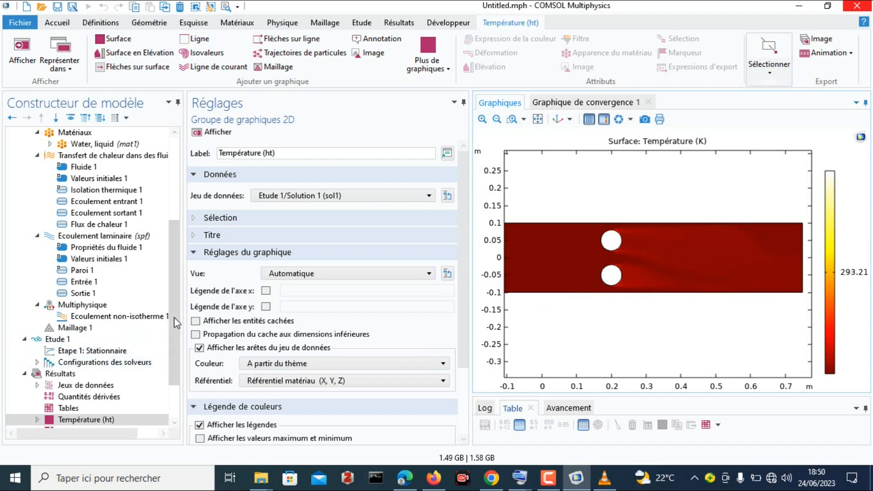
# - Display the Isothermes (ht) plot and the Vitesse (spf) plot to examine the temperature contours and velocity field
pyautogui.moveTo(175, 318); pyautogui.dragTo(178, 379)
pyautogui.click(88, 374)
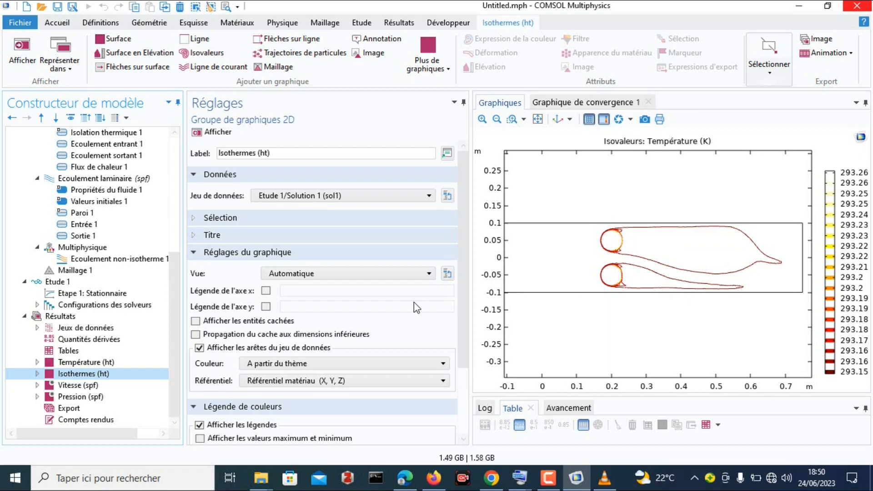
pyautogui.click(78, 385)
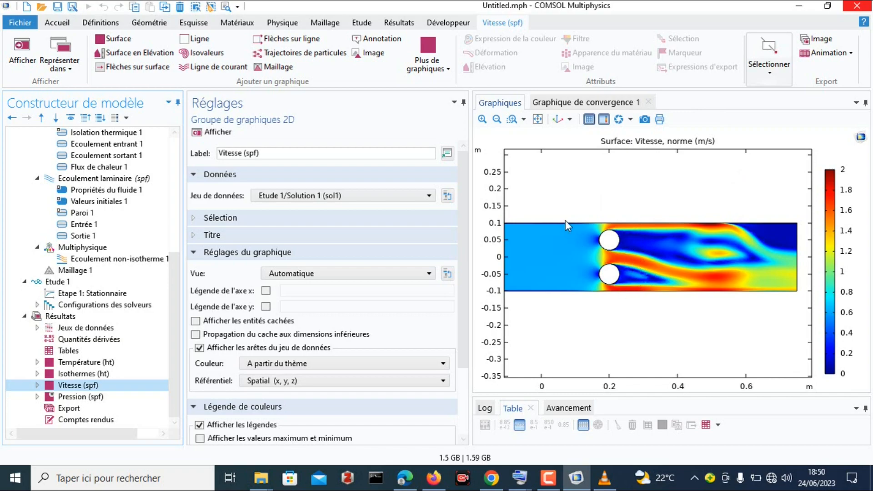
# - Switch to Outil Capture d'écran and capture the graphics area showing the velocity plot
pyautogui.click(101, 483)
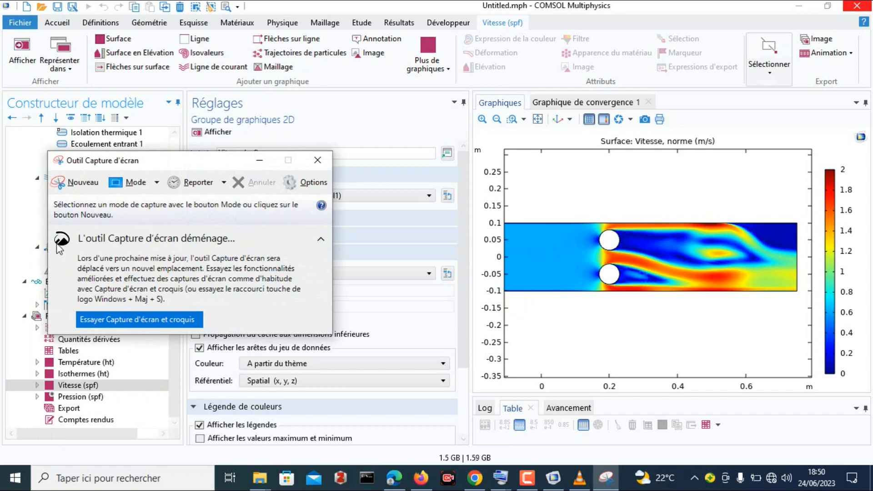
pyautogui.click(83, 182)
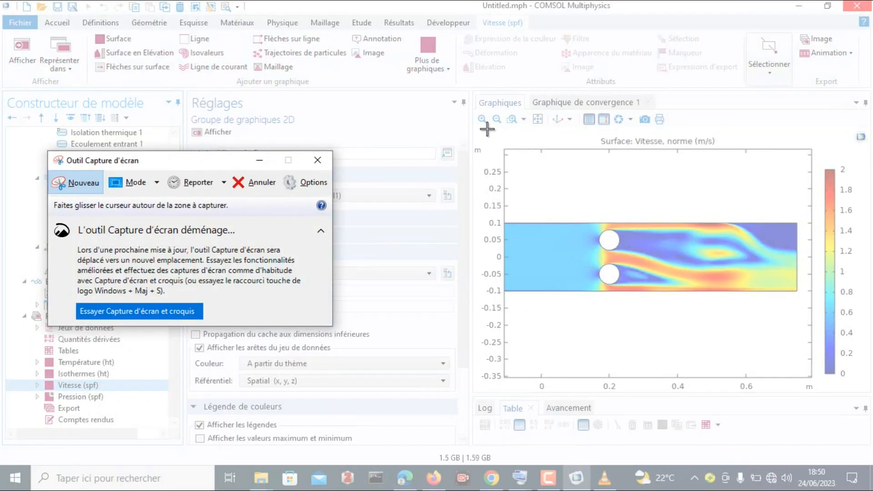
pyautogui.moveTo(477, 92); pyautogui.dragTo(869, 394)
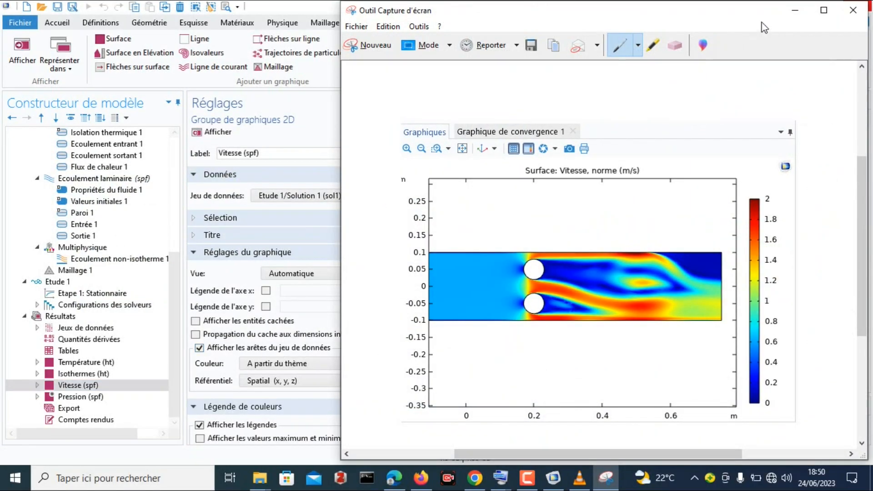
# - Save the velocity plot capture as a PNG file named lol in the All Video Downloader folder and close Outil Capture d'écran
pyautogui.click(853, 10)
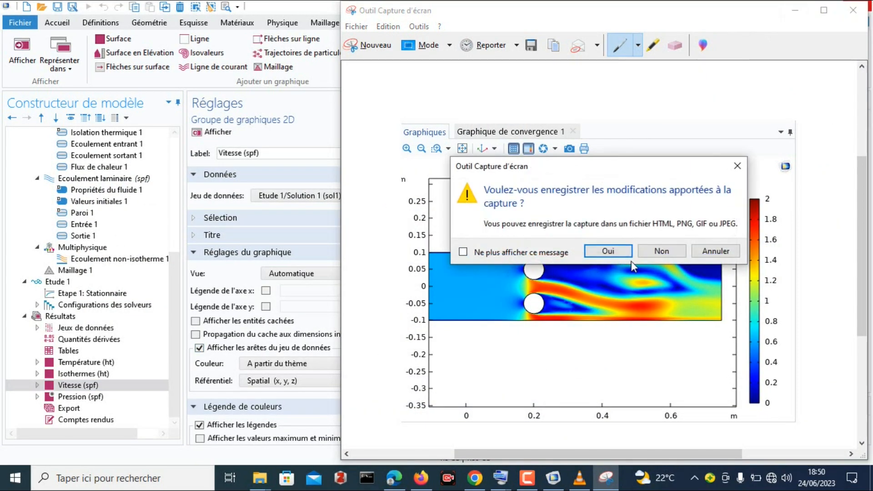
pyautogui.click(621, 253)
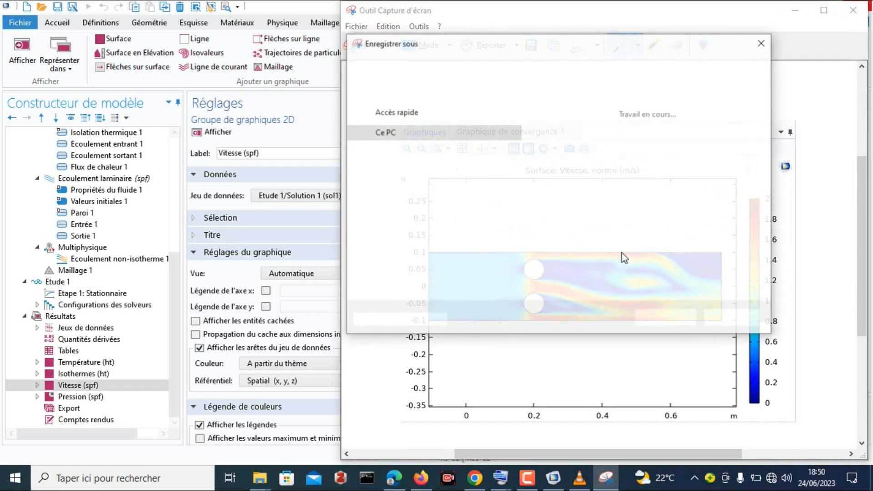
pyautogui.press('BackSpace')
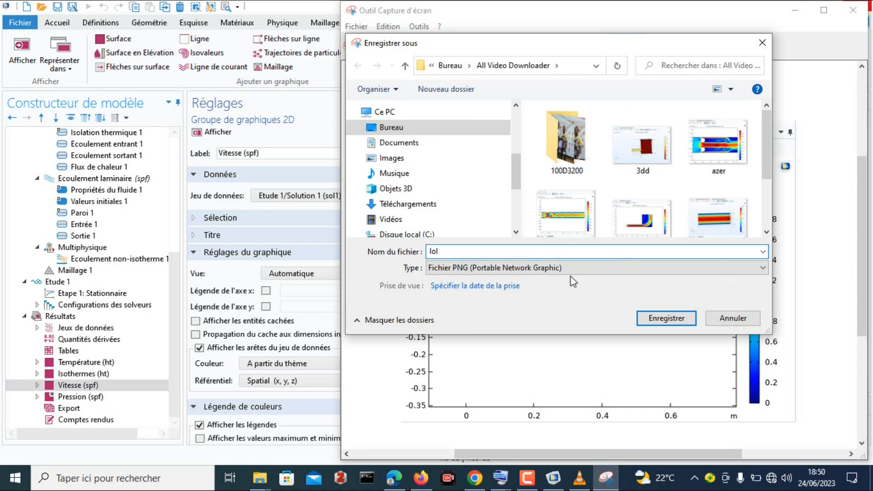
pyautogui.click(655, 317)
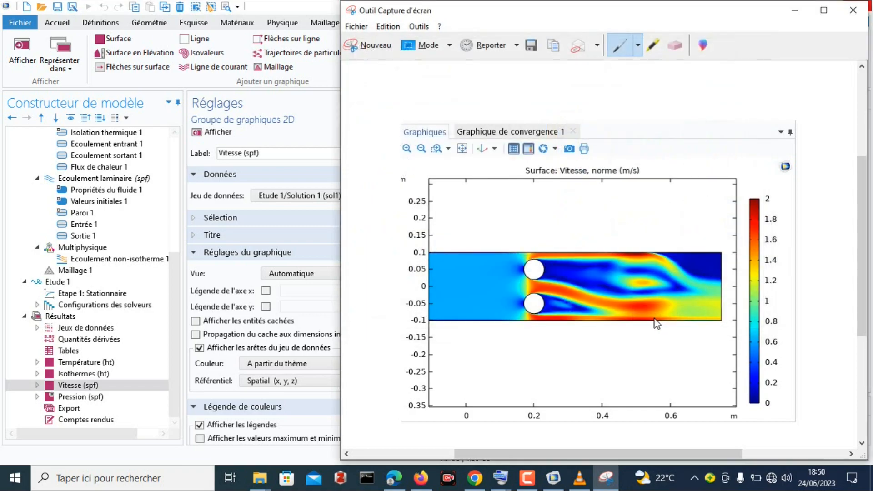
pyautogui.hotkey('alt', 'F4')
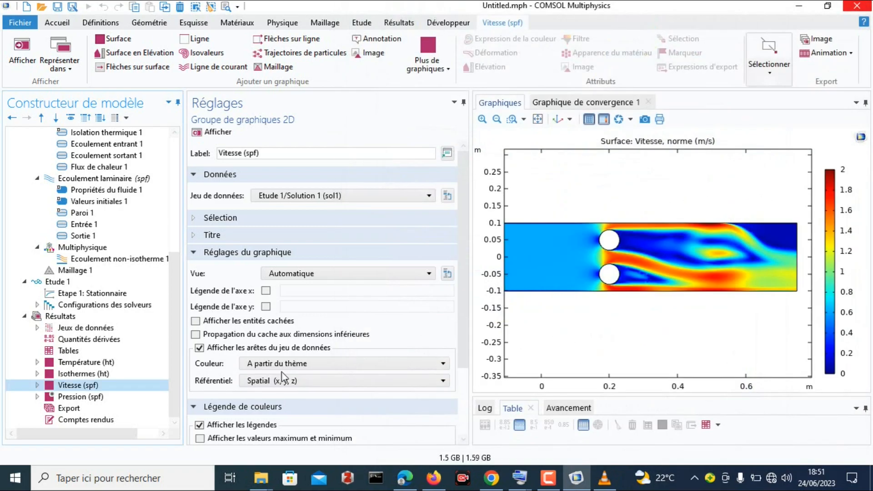
# - Display the Pression (spf) plot and examine the pressure contours around and downstream of the two cylinders
pyautogui.click(107, 396)
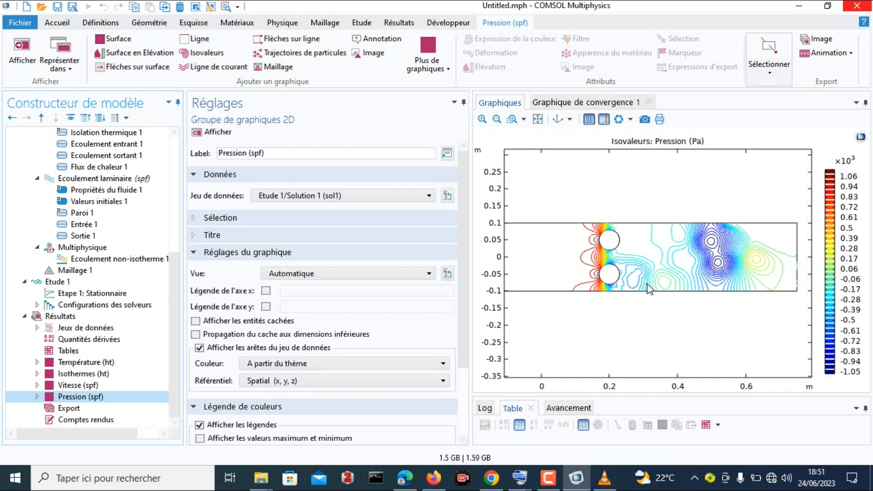
pyautogui.click(511, 119)
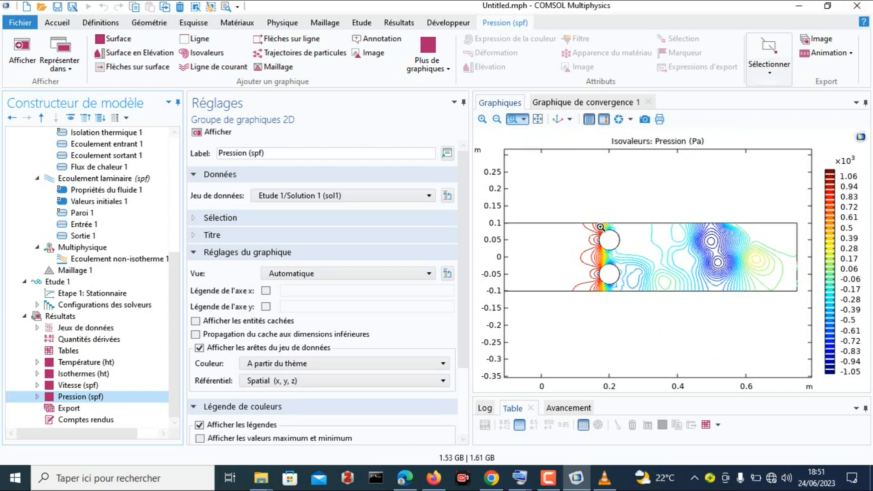
pyautogui.moveTo(580, 220); pyautogui.dragTo(794, 294)
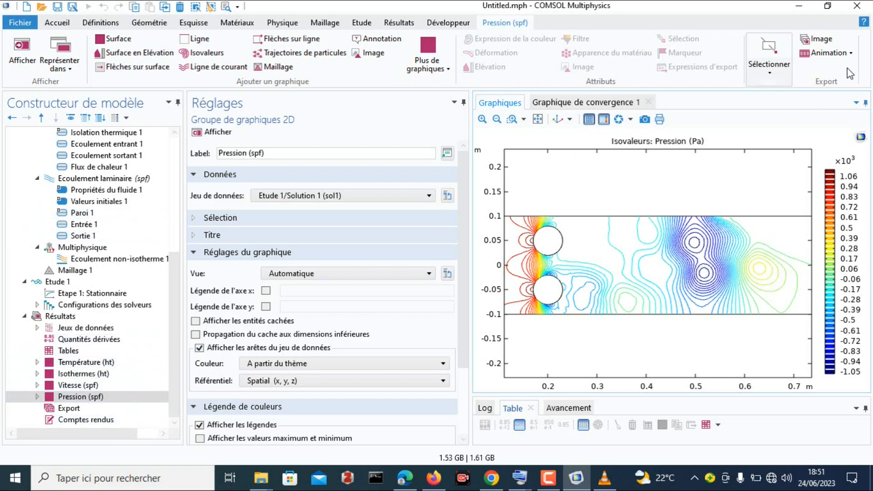
# - Add an animation of the Température (ht) plot with Player as target and try to generate it
pyautogui.click(94, 362)
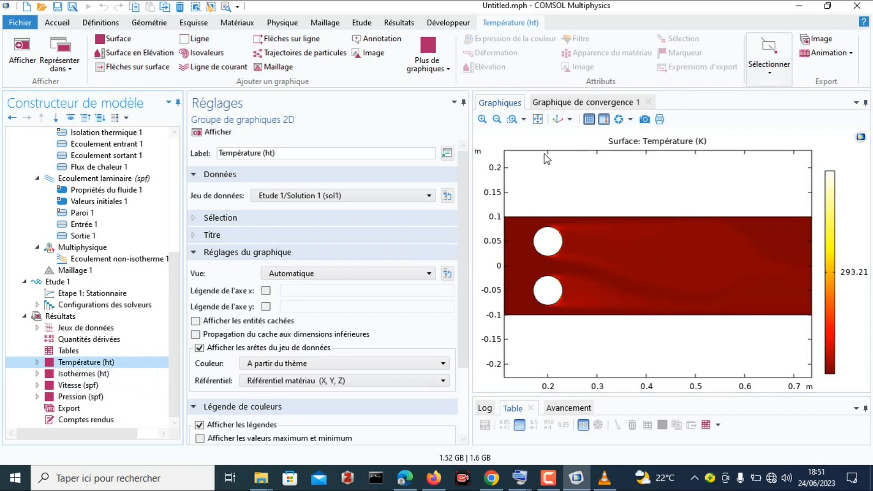
pyautogui.click(511, 119)
pyautogui.moveTo(523, 208); pyautogui.dragTo(796, 335)
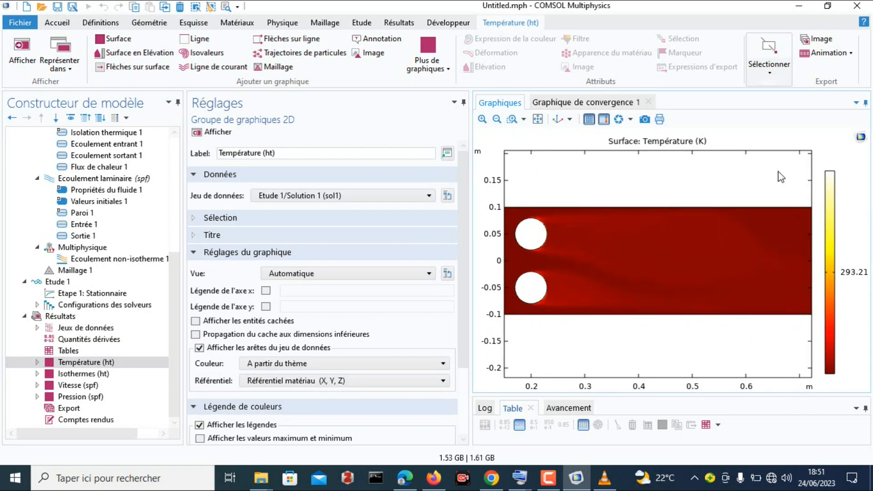
pyautogui.click(822, 58)
pyautogui.click(807, 70)
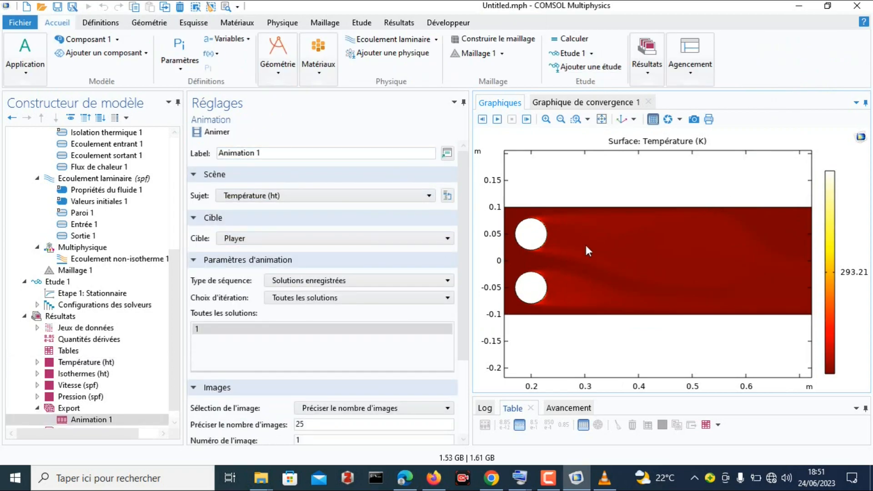
pyautogui.click(212, 132)
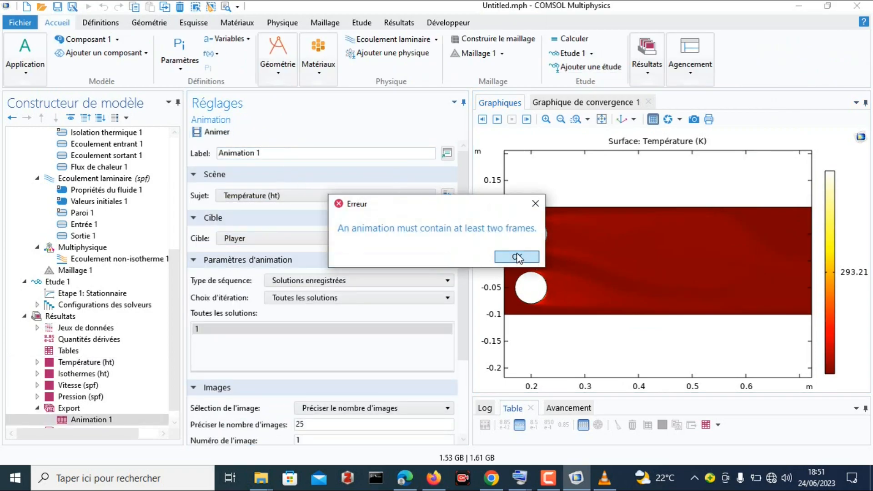
pyautogui.click(518, 257)
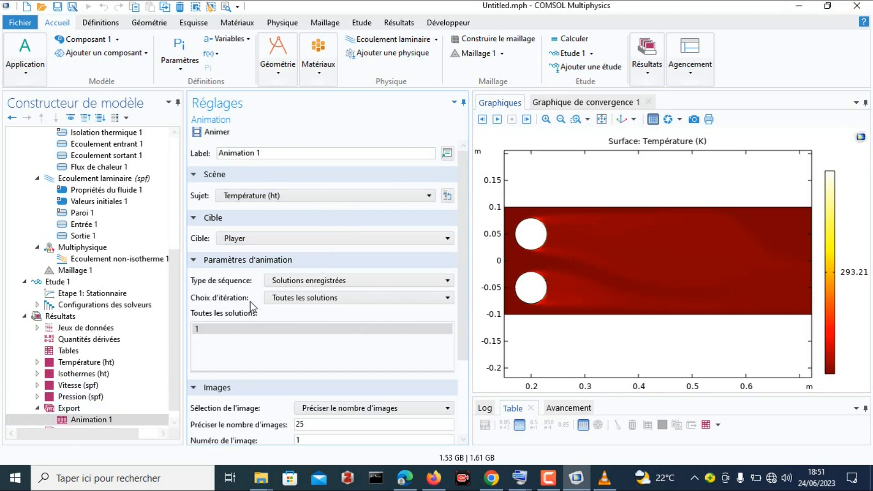
# - Set the animation target to Fichier and try to export it as a GIF named Untitled in Documents
pyautogui.click(447, 239)
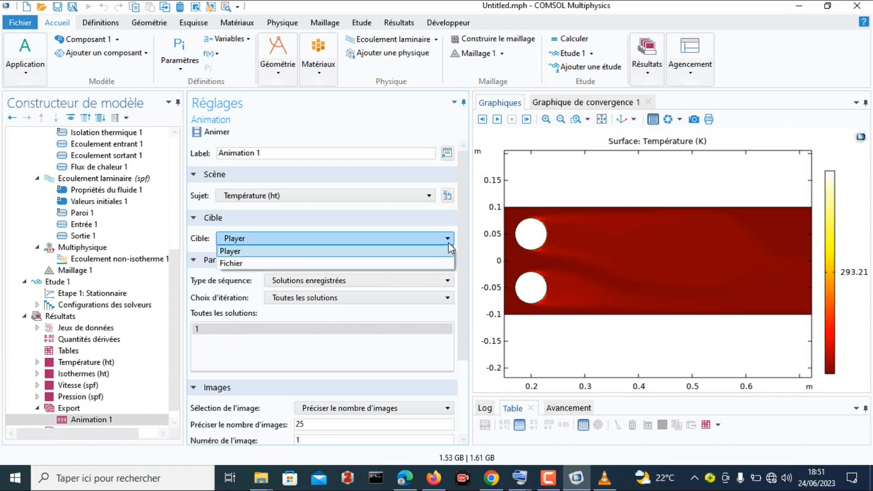
pyautogui.click(277, 265)
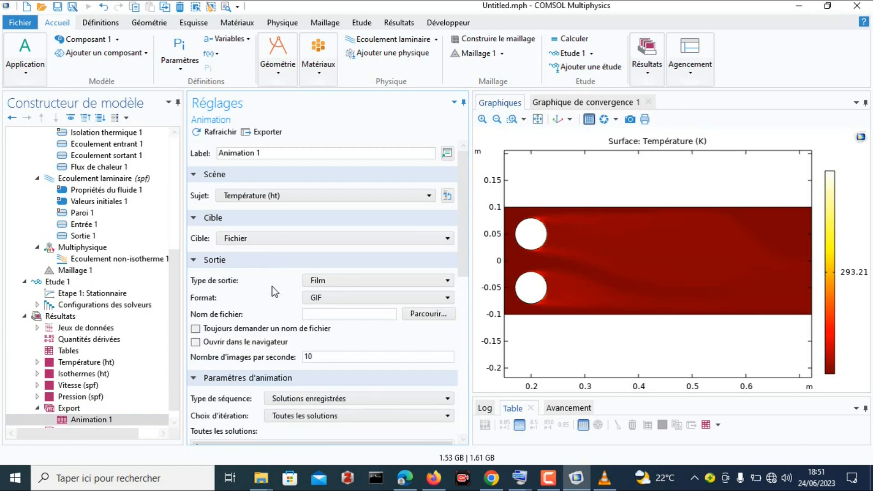
pyautogui.click(261, 136)
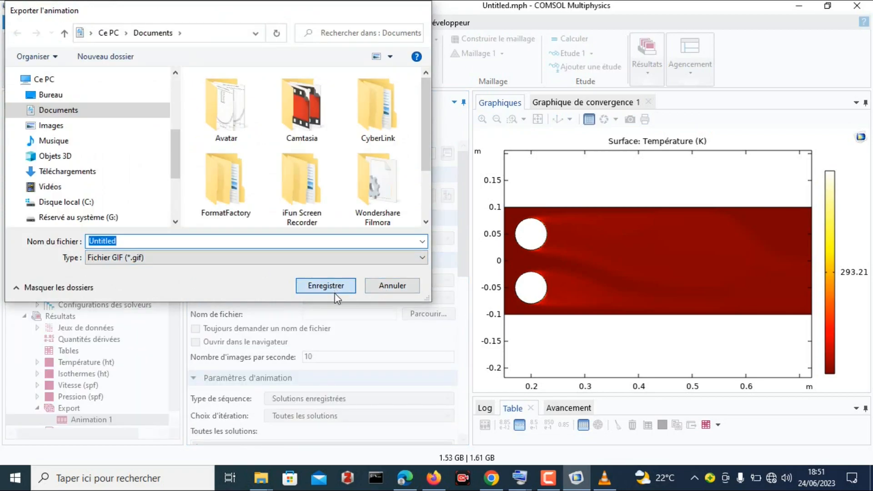
pyautogui.click(337, 286)
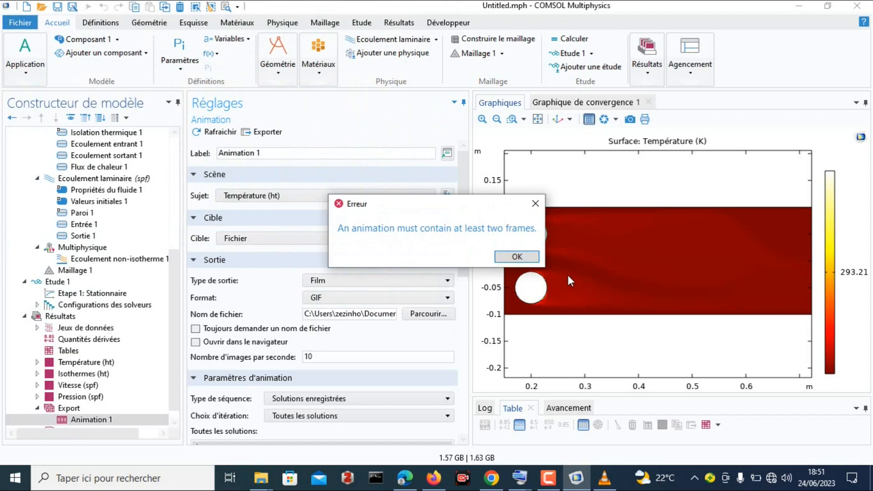
pyautogui.click(516, 256)
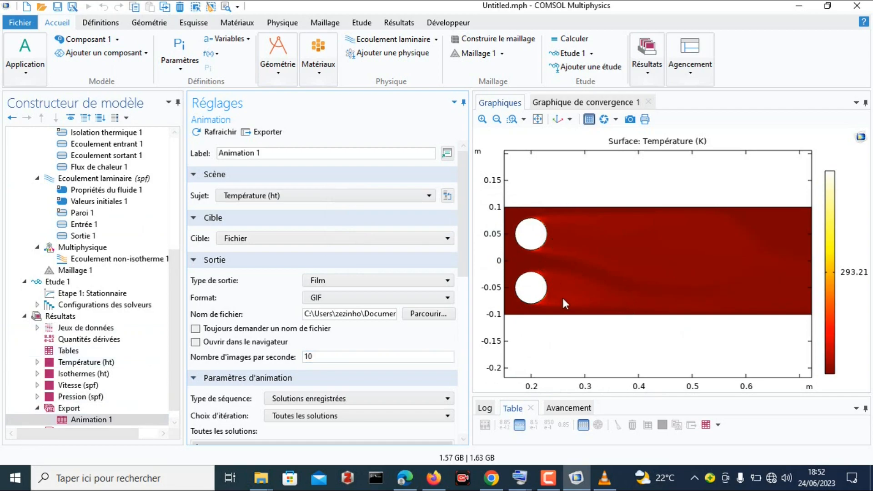
# - Review the Température (ht), Isothermes (ht), Vitesse (spf) and Pression (spf) plots one after another
pyautogui.scroll(-1, 132, 384)
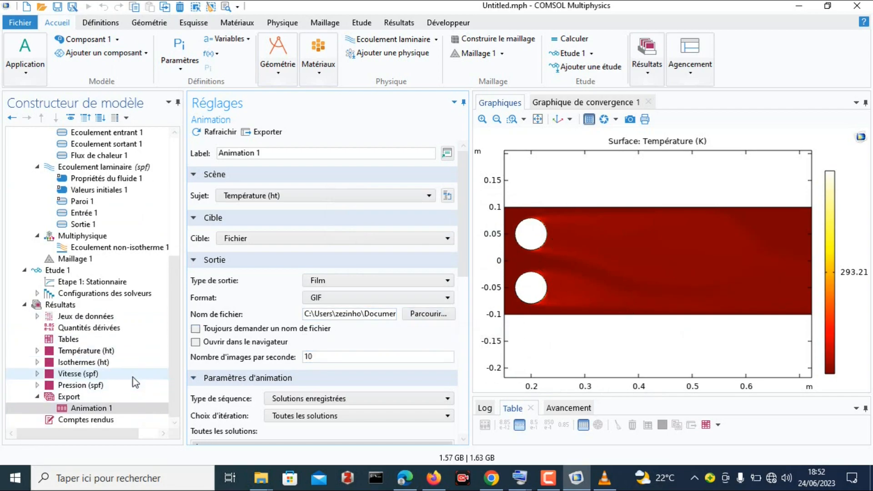
pyautogui.click(104, 350)
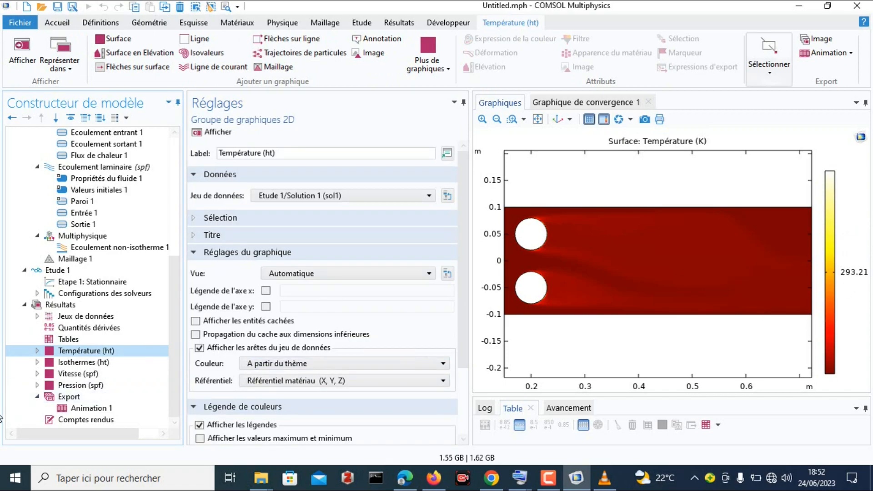
pyautogui.click(83, 362)
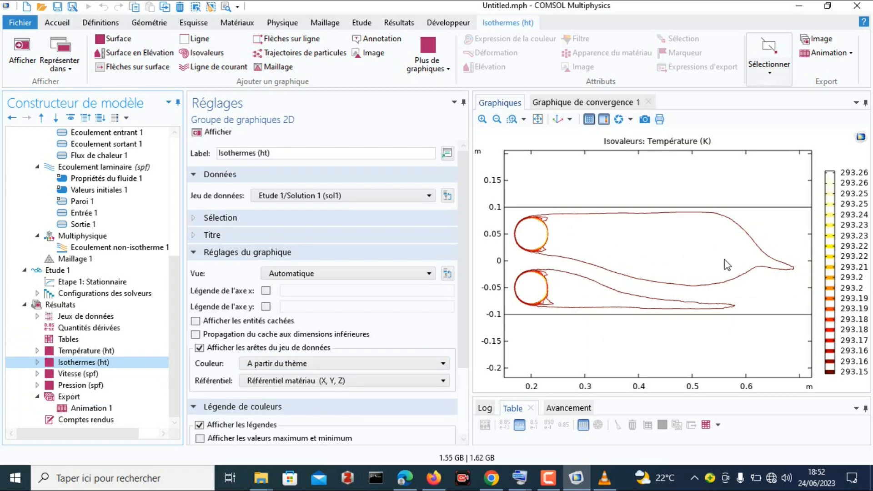
pyautogui.click(75, 373)
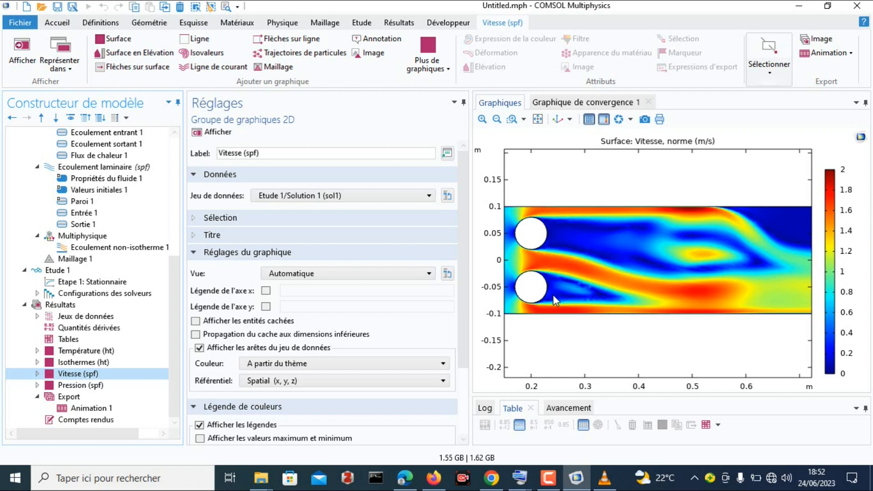
pyautogui.click(81, 386)
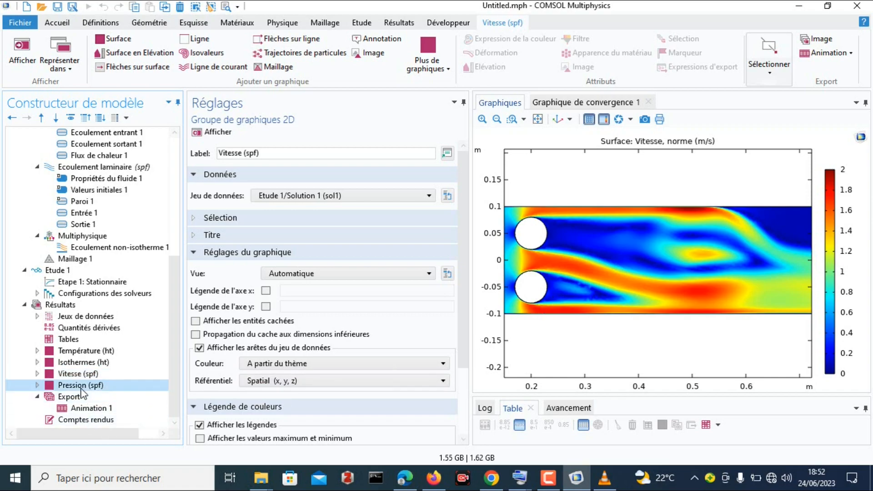